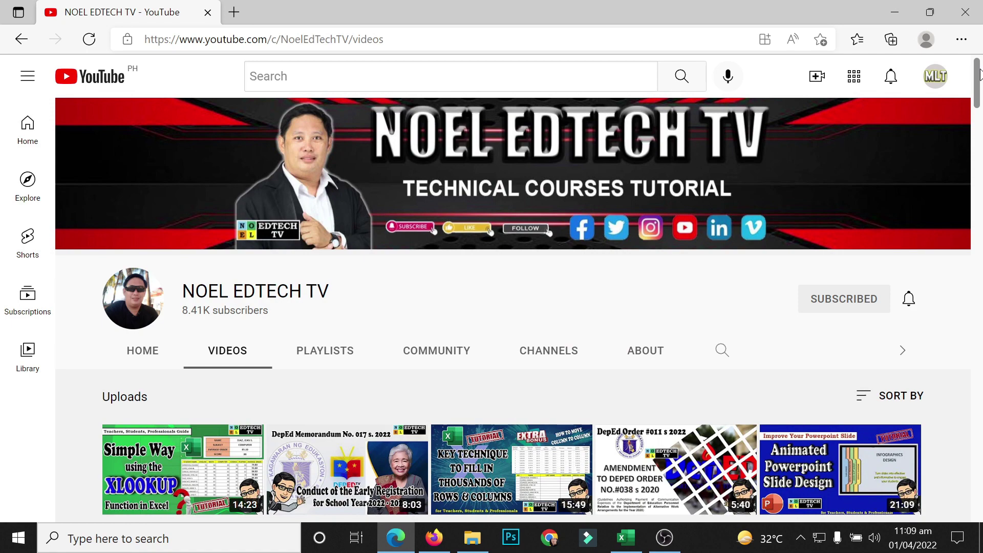
Scroll through Book1's Sheet1 to bring the empty ten-student grade table into view.
{"action": "left_click_drag", "start_coordinate": [979, 74], "coordinate": [973, 171]}
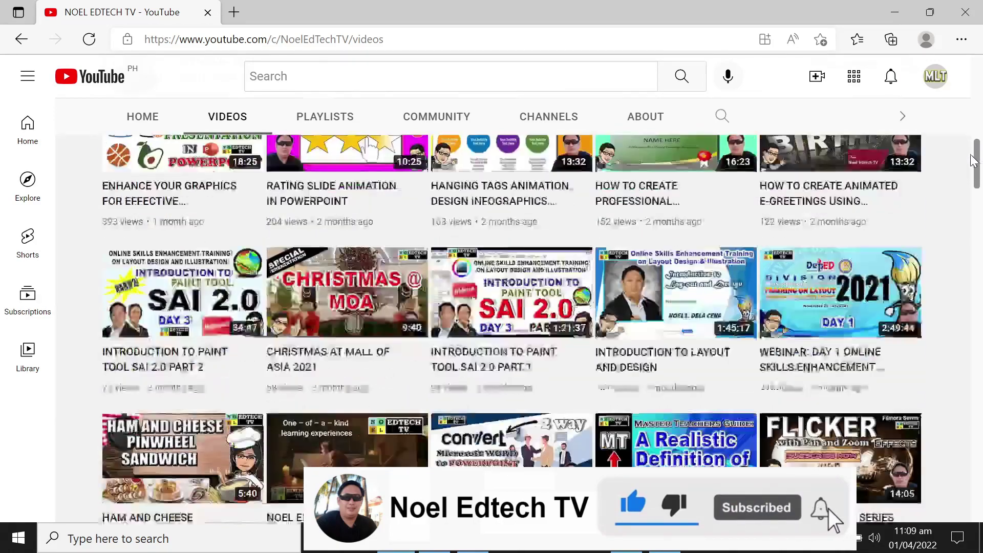
{"action": "scroll", "coordinate": [968, 215], "scroll_direction": "down", "scroll_amount": 2}
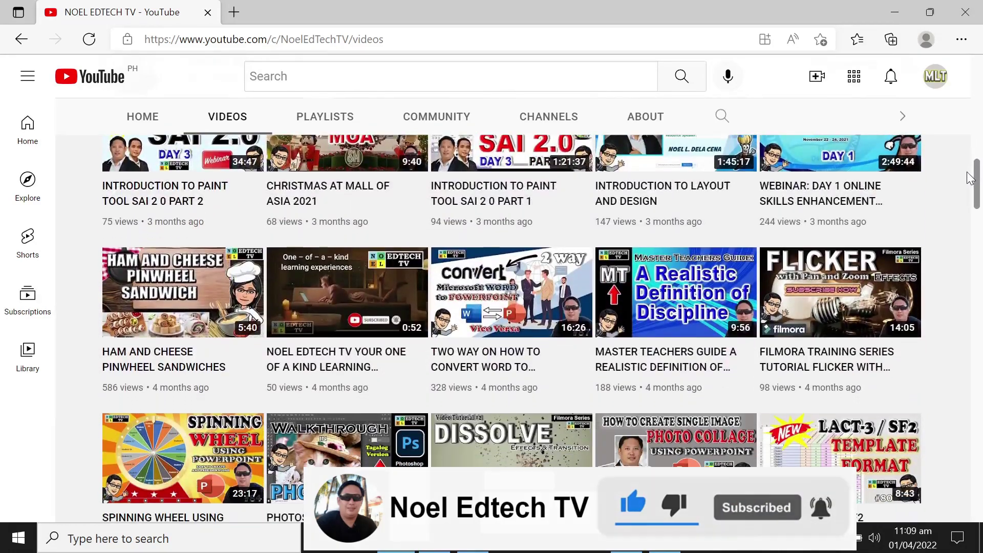
{"action": "scroll", "coordinate": [962, 256], "scroll_direction": "down", "scroll_amount": 2}
{"action": "scroll", "coordinate": [958, 271], "scroll_direction": "down", "scroll_amount": 2}
{"action": "scroll", "coordinate": [957, 272], "scroll_direction": "down", "scroll_amount": 3}
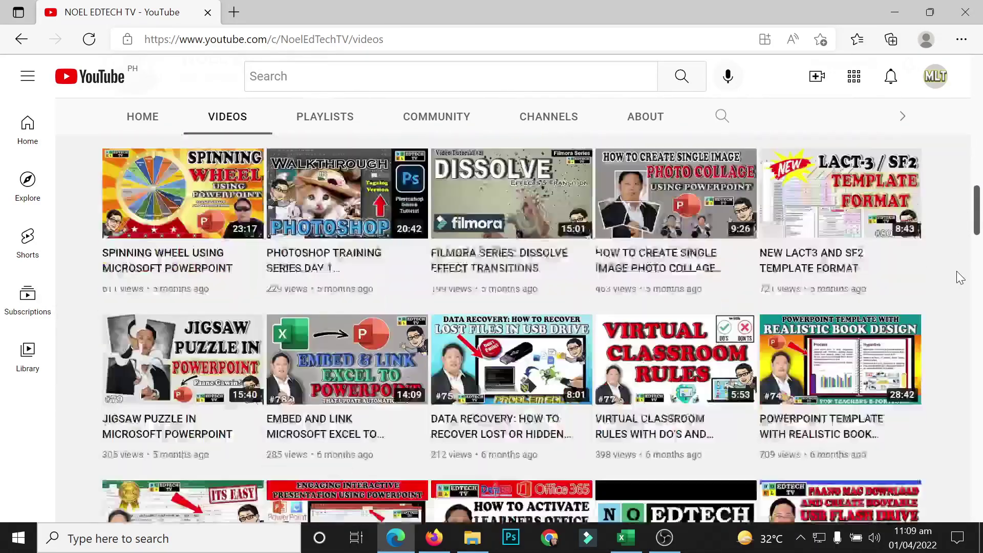
{"action": "scroll", "coordinate": [958, 275], "scroll_direction": "down", "scroll_amount": 2}
{"action": "scroll", "coordinate": [960, 277], "scroll_direction": "down", "scroll_amount": 1}
{"action": "scroll", "coordinate": [960, 276], "scroll_direction": "down", "scroll_amount": 2}
{"action": "scroll", "coordinate": [960, 276], "scroll_direction": "down", "scroll_amount": 2}
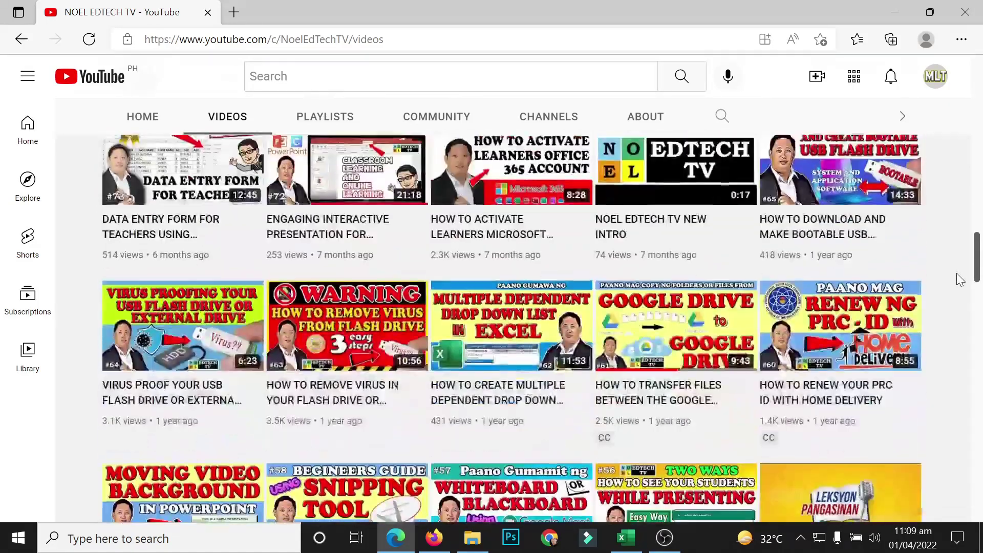
{"action": "scroll", "coordinate": [960, 280], "scroll_direction": "down", "scroll_amount": 2}
{"action": "scroll", "coordinate": [960, 279], "scroll_direction": "down", "scroll_amount": 1}
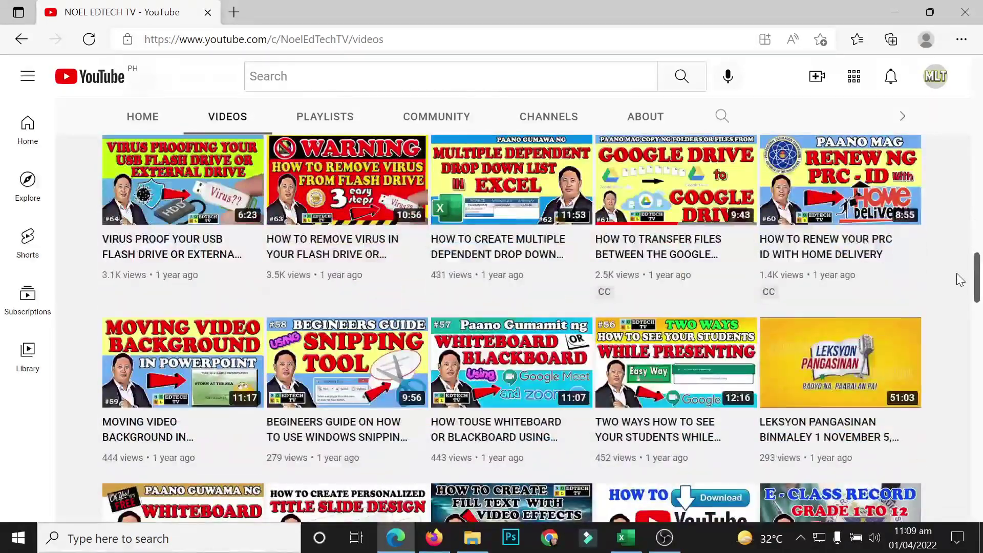
{"action": "scroll", "coordinate": [959, 280], "scroll_direction": "down", "scroll_amount": 2}
{"action": "scroll", "coordinate": [960, 280], "scroll_direction": "down", "scroll_amount": 1}
{"action": "scroll", "coordinate": [959, 279], "scroll_direction": "down", "scroll_amount": 1}
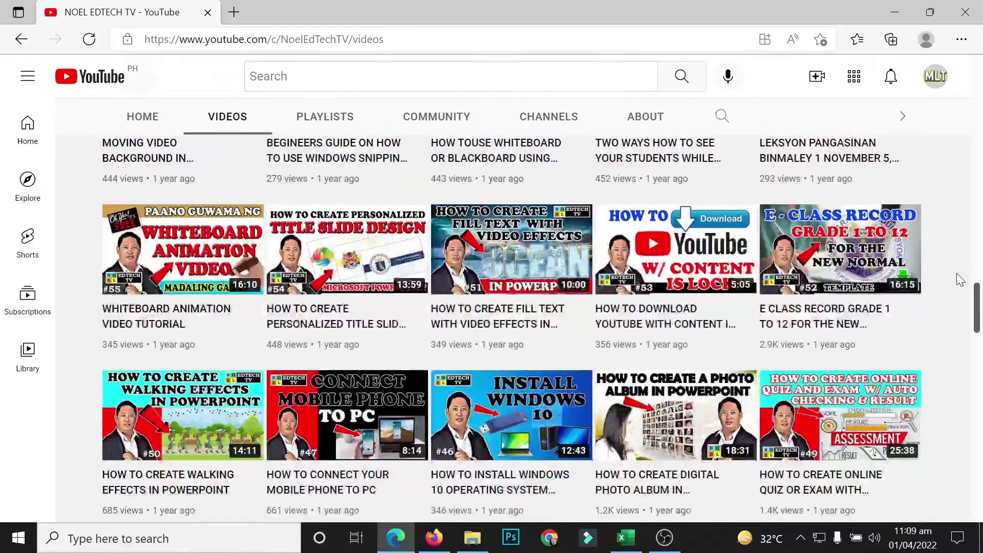
{"action": "scroll", "coordinate": [960, 280], "scroll_direction": "down", "scroll_amount": 1}
{"action": "scroll", "coordinate": [960, 280], "scroll_direction": "down", "scroll_amount": 1}
{"action": "scroll", "coordinate": [960, 280], "scroll_direction": "down", "scroll_amount": 1}
{"action": "scroll", "coordinate": [959, 279], "scroll_direction": "down", "scroll_amount": 1}
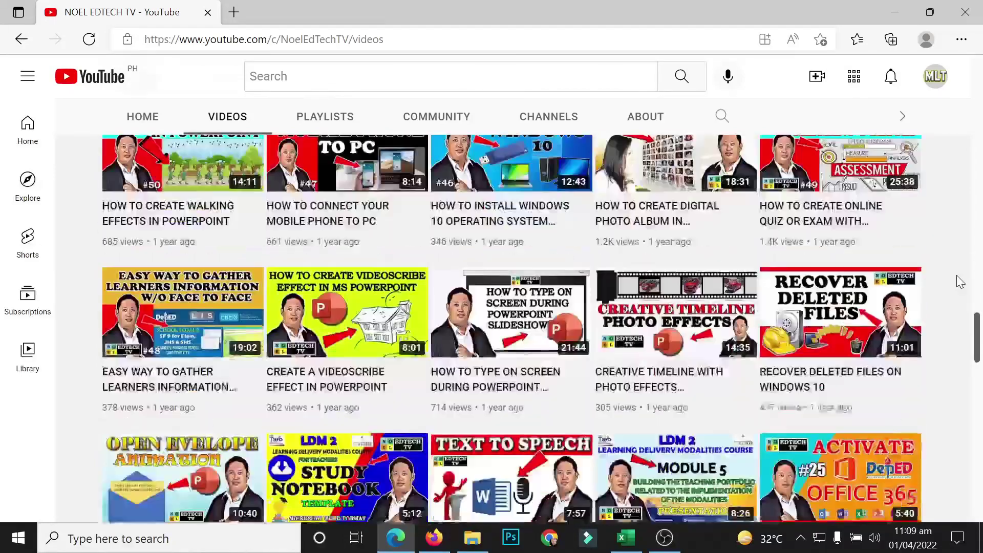
{"action": "scroll", "coordinate": [960, 281], "scroll_direction": "down", "scroll_amount": 1}
{"action": "scroll", "coordinate": [960, 282], "scroll_direction": "down", "scroll_amount": 2}
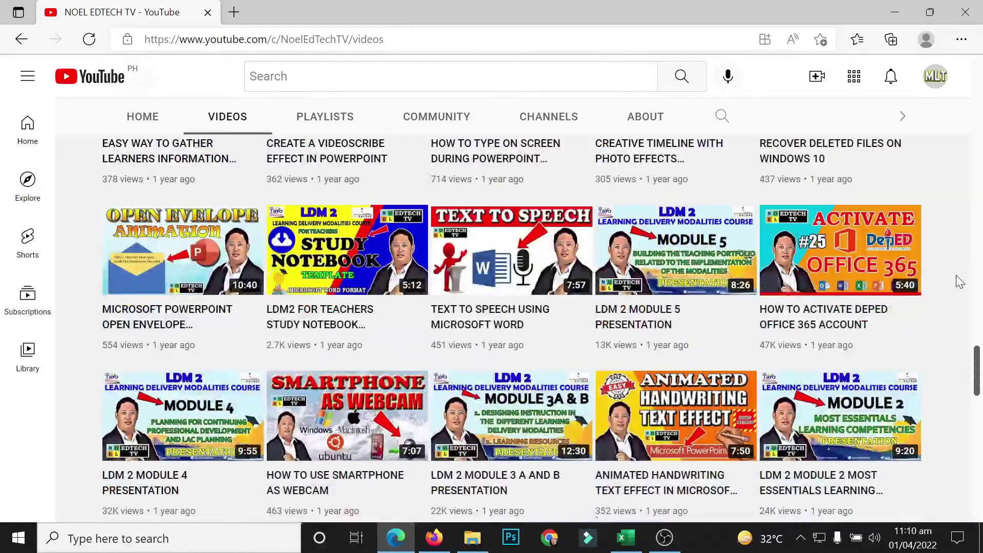
{"action": "scroll", "coordinate": [960, 281], "scroll_direction": "down", "scroll_amount": 2}
{"action": "scroll", "coordinate": [960, 281], "scroll_direction": "down", "scroll_amount": 2}
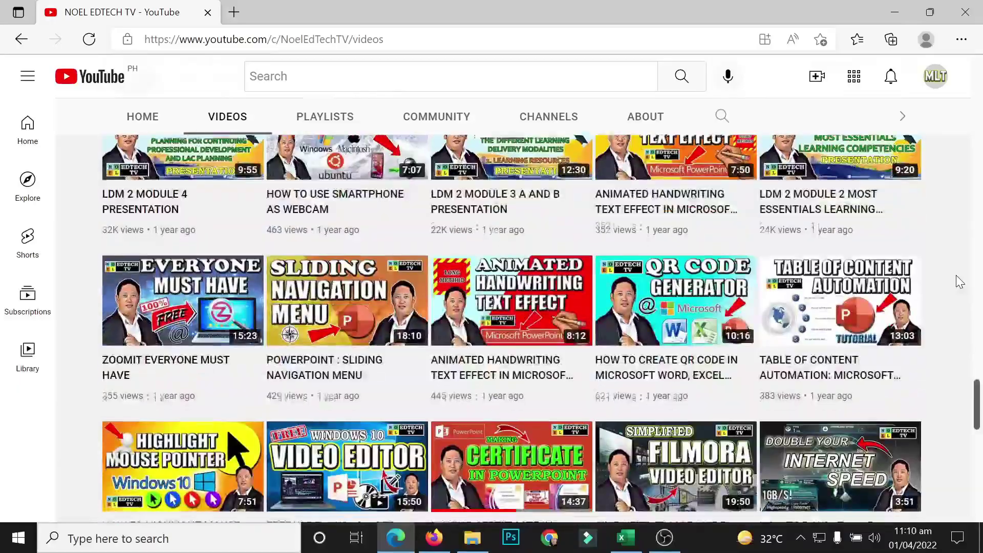
{"action": "scroll", "coordinate": [959, 281], "scroll_direction": "down", "scroll_amount": 2}
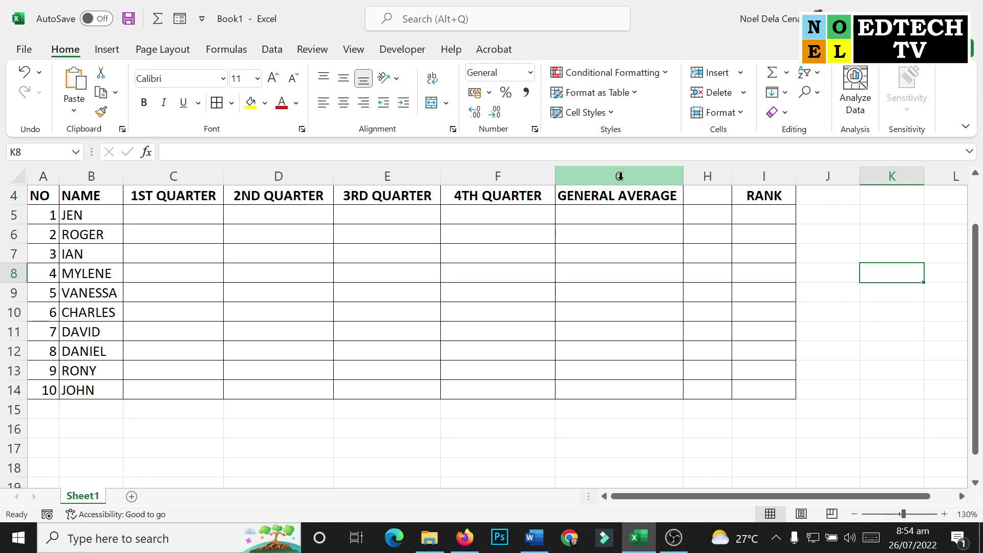
Enter 1ST QUARTER grades 78, 80, 85, 83 and 82 in C5 to C9.
{"action": "left_click", "coordinate": [194, 214]}
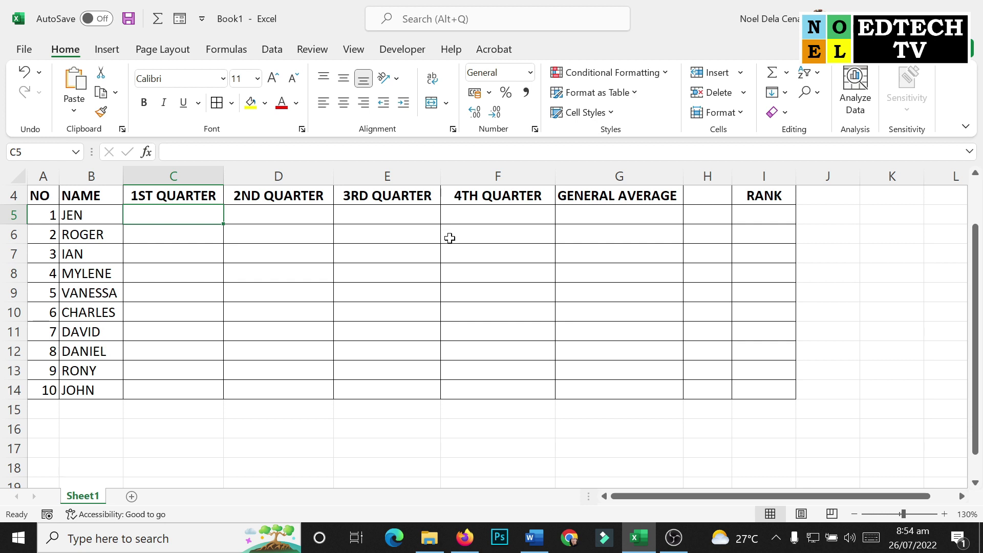
{"action": "type", "text": "78"}
{"action": "key", "text": "Return"}
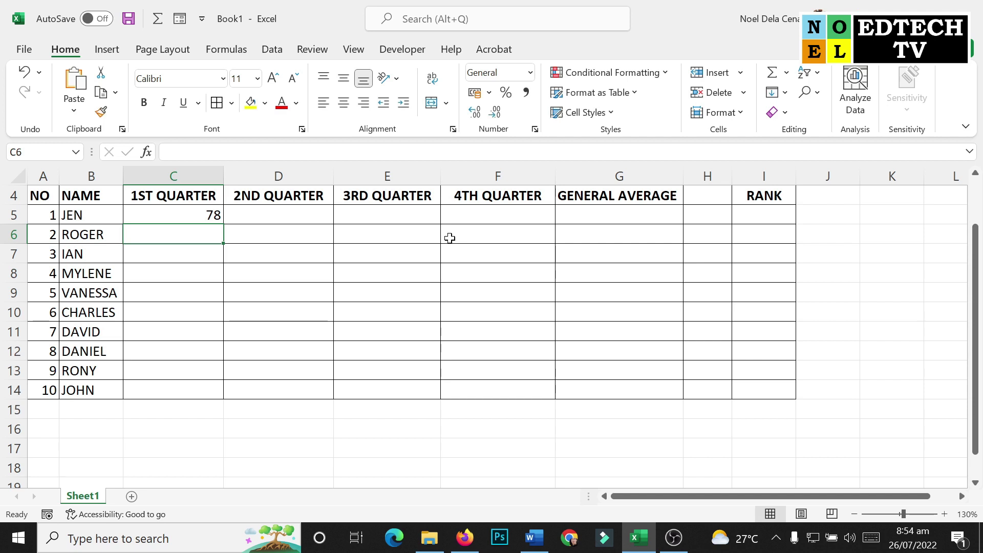
{"action": "type", "text": "80"}
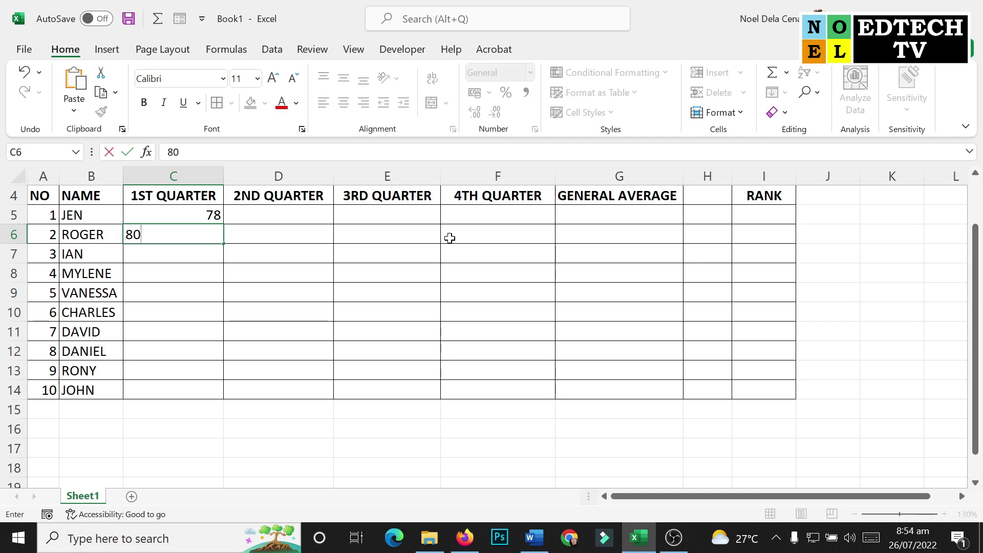
{"action": "key", "text": "Return"}
{"action": "type", "text": "85"}
{"action": "key", "text": "Return"}
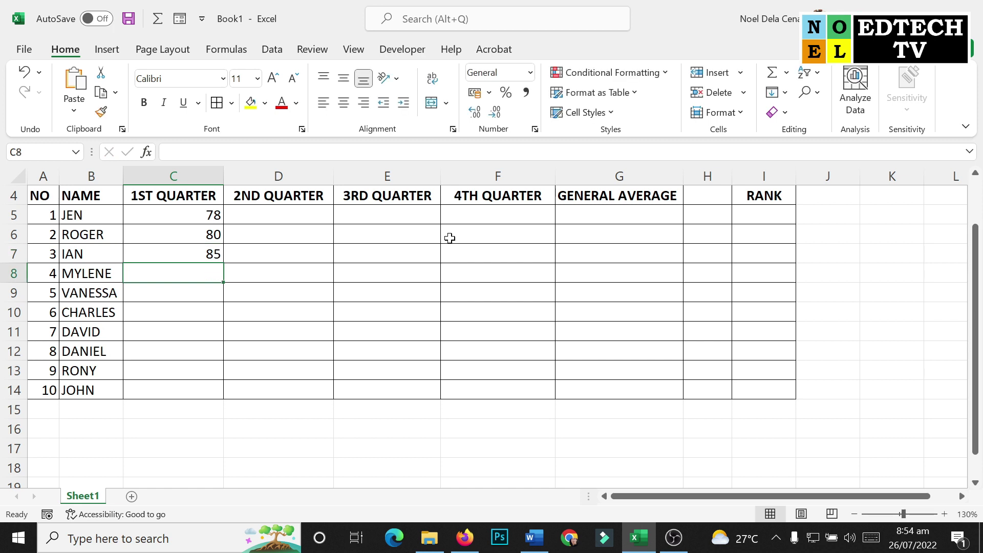
{"action": "type", "text": "83"}
{"action": "key", "text": "Return"}
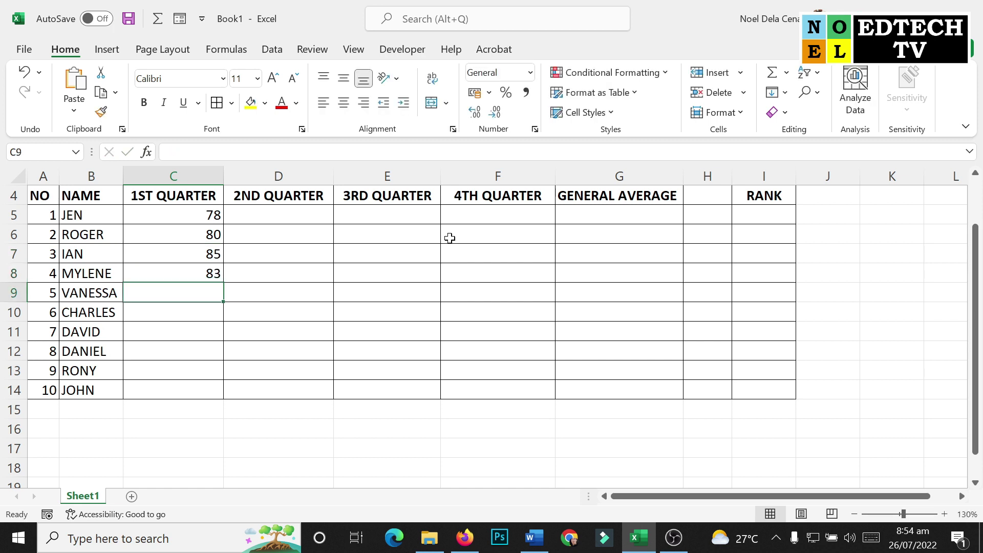
{"action": "type", "text": "82"}
{"action": "key", "text": "Return"}
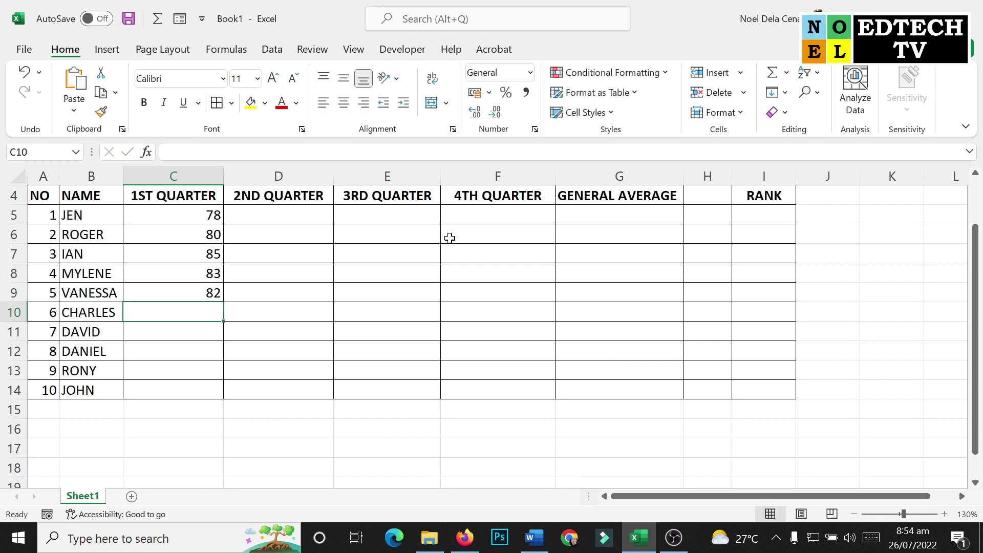
Enter grades 79, 87, 90, 76 and 83 in C10 to C14.
{"action": "type", "text": "78"}
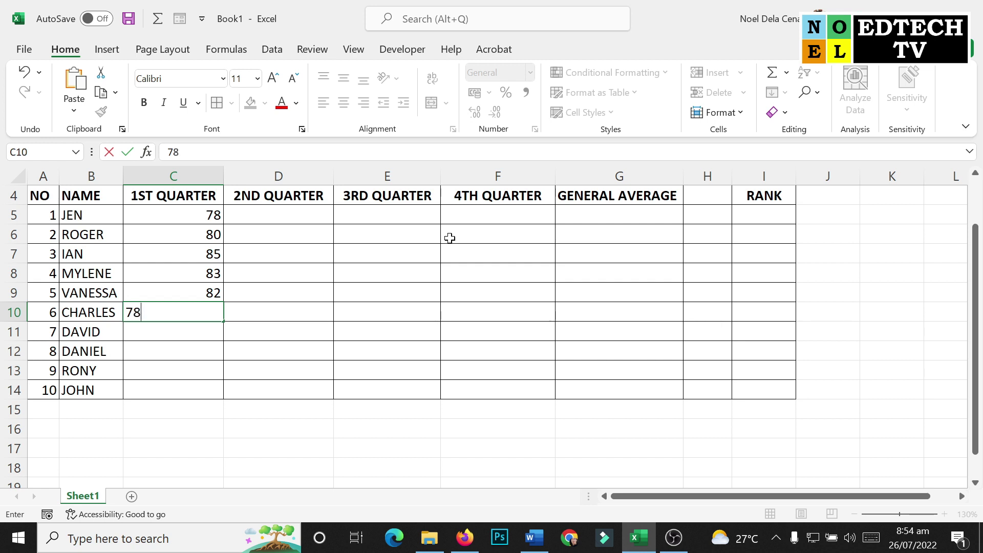
{"action": "key", "text": "BackSpace"}
{"action": "type", "text": "9"}
{"action": "key", "text": "Return"}
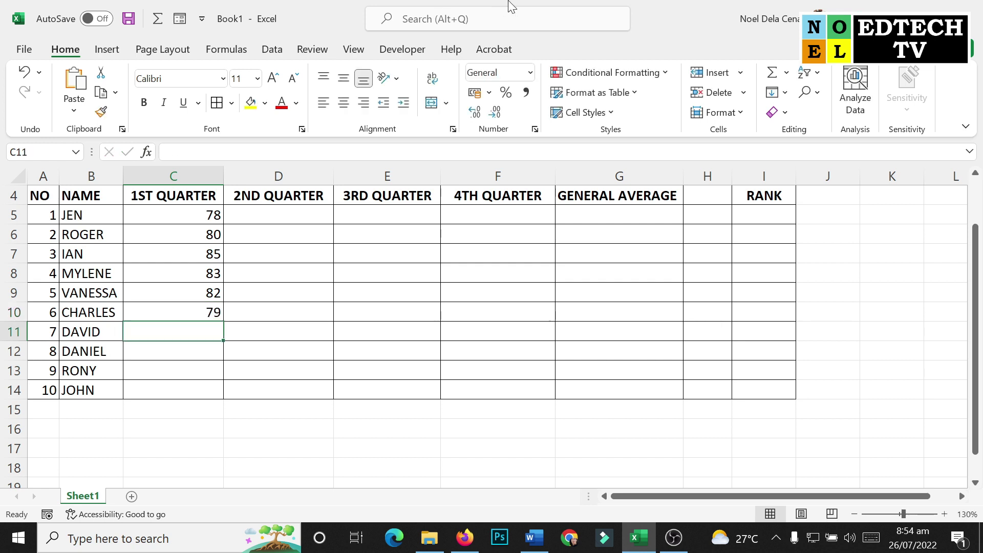
{"action": "type", "text": "8"}
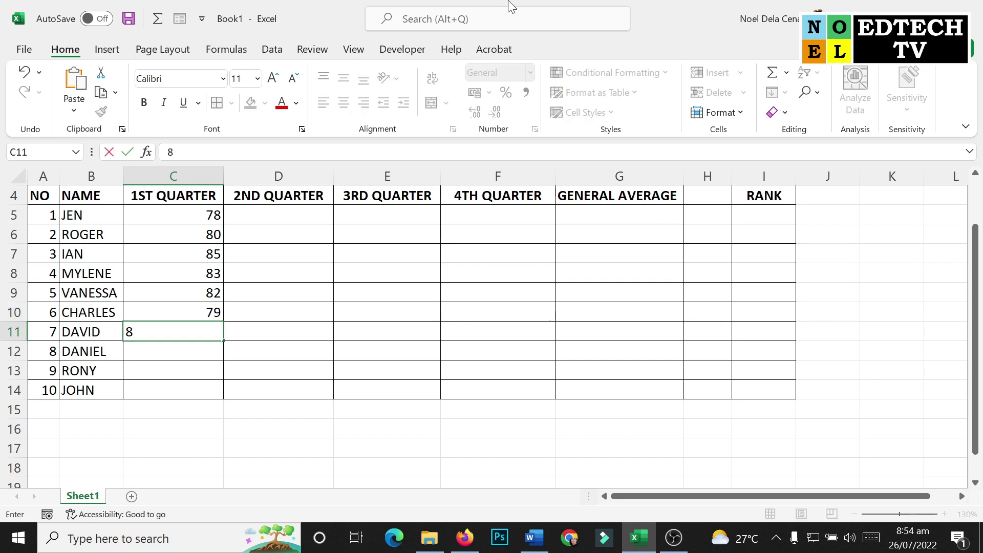
{"action": "type", "text": "7"}
{"action": "key", "text": "Return"}
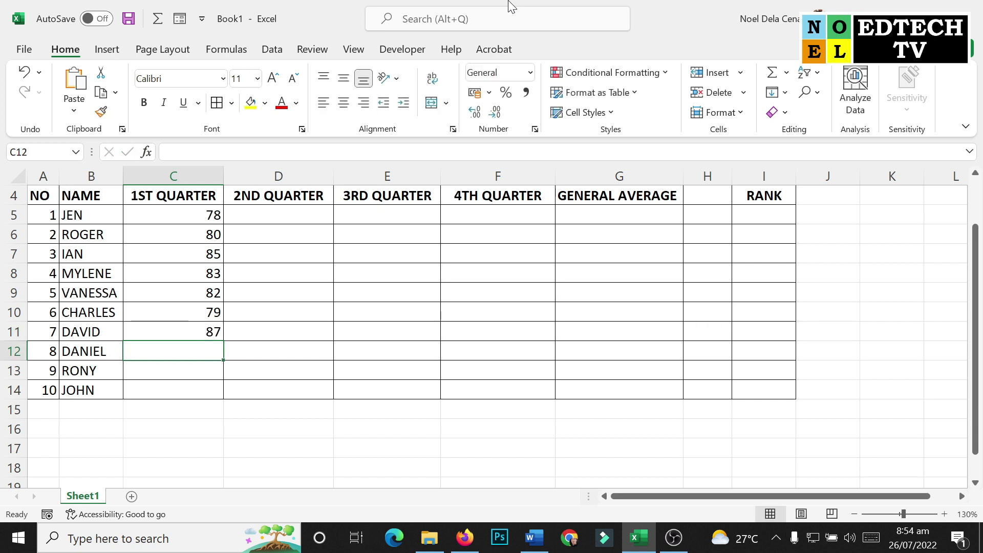
{"action": "type", "text": "90"}
{"action": "key", "text": "Return"}
{"action": "type", "text": "7"}
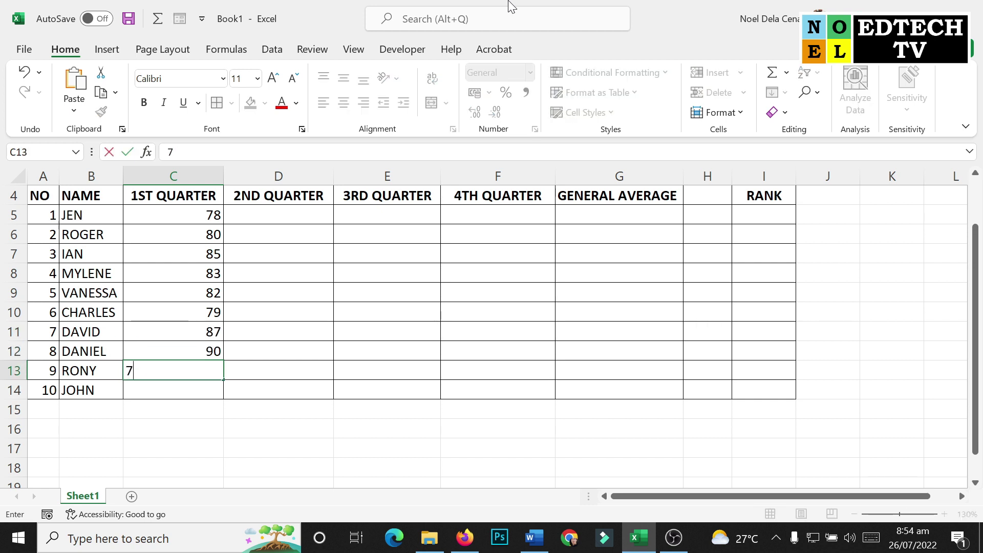
{"action": "type", "text": "6"}
{"action": "key", "text": "Return"}
{"action": "type", "text": "8"}
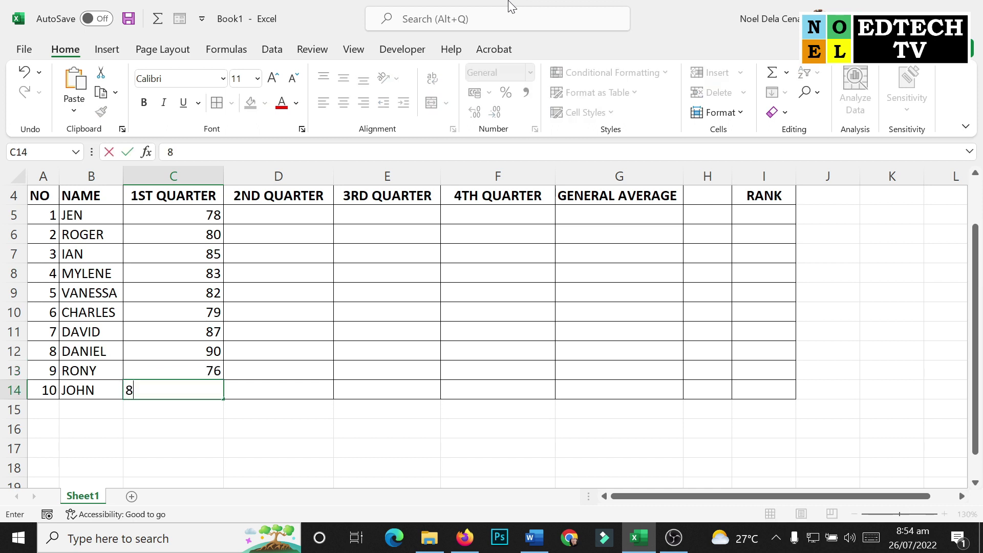
{"action": "type", "text": "3"}
{"action": "key", "text": "Return"}
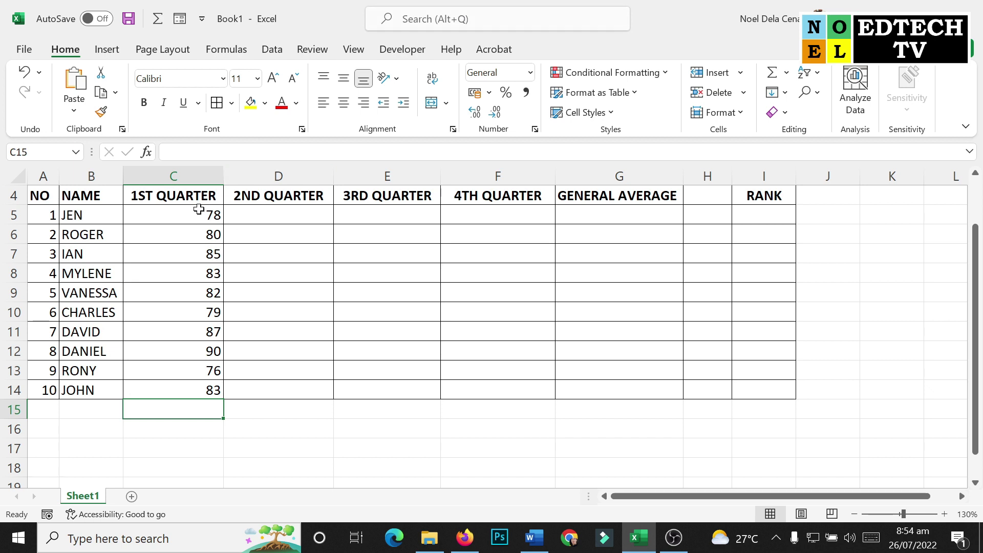
Centre the grade cells C5:I14 both horizontally and vertically.
{"action": "mouse_move", "coordinate": [199, 207]}
{"action": "left_mouse_down"}
{"action": "mouse_move", "coordinate": [198, 281]}
{"action": "mouse_move", "coordinate": [723, 387]}
{"action": "mouse_move", "coordinate": [761, 384]}
{"action": "left_mouse_up"}
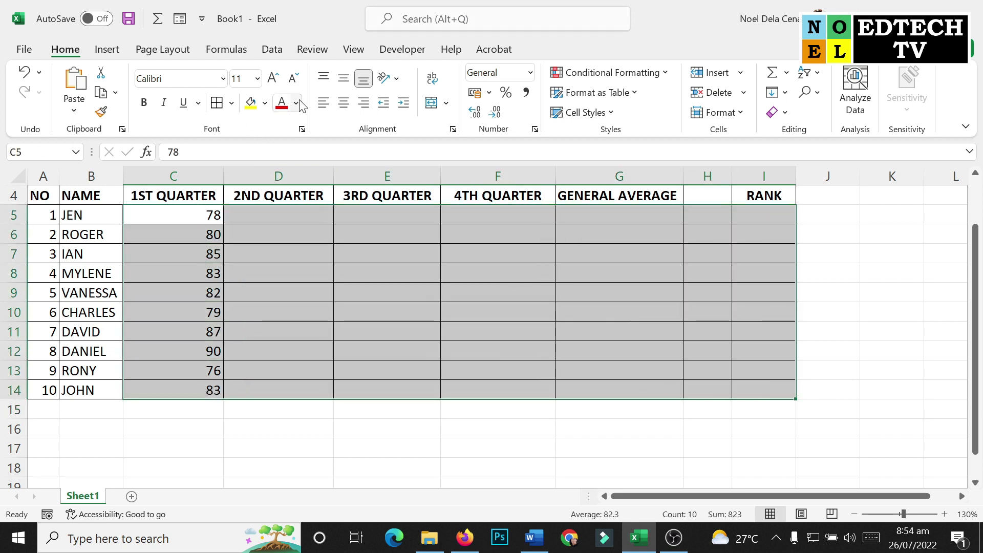
{"action": "left_click", "coordinate": [343, 102]}
{"action": "left_click", "coordinate": [342, 78]}
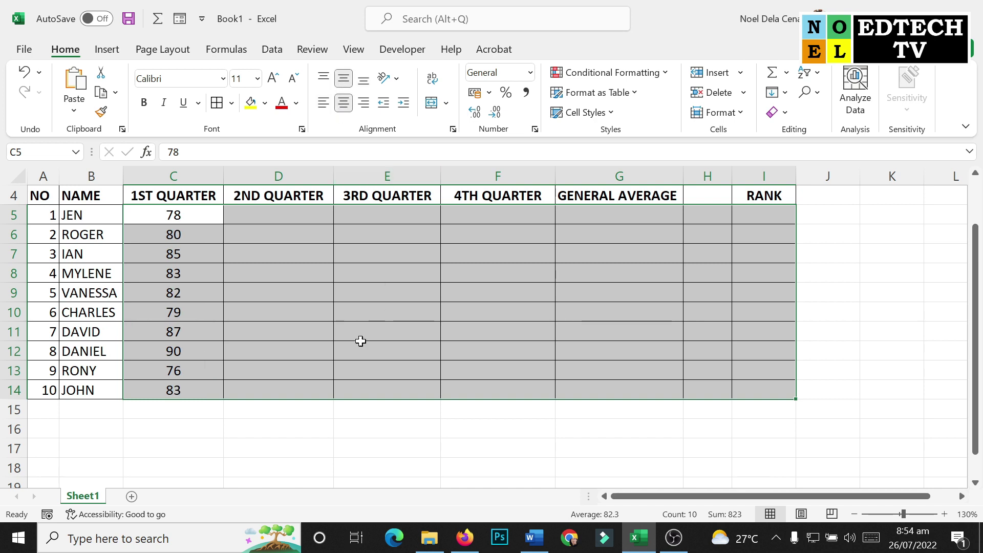
{"action": "left_click", "coordinate": [202, 391]}
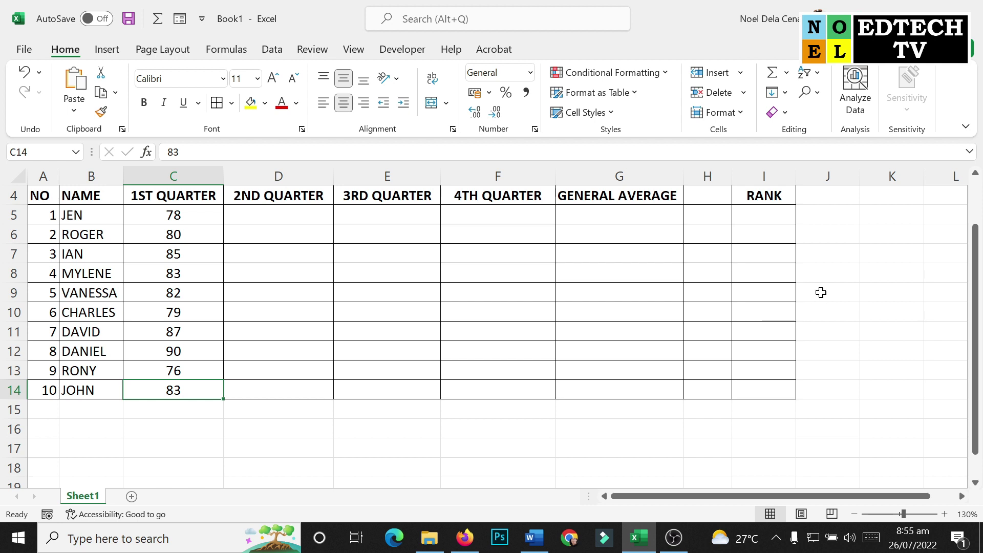
Convert the grade range into an Excel table with a header row.
{"action": "key", "text": "ctrl+t"}
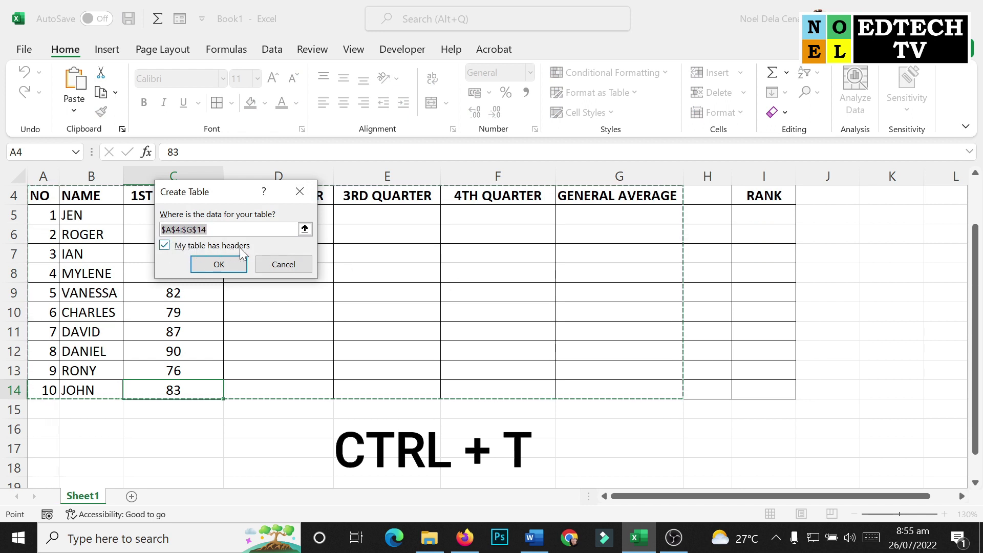
{"action": "left_click", "coordinate": [229, 260]}
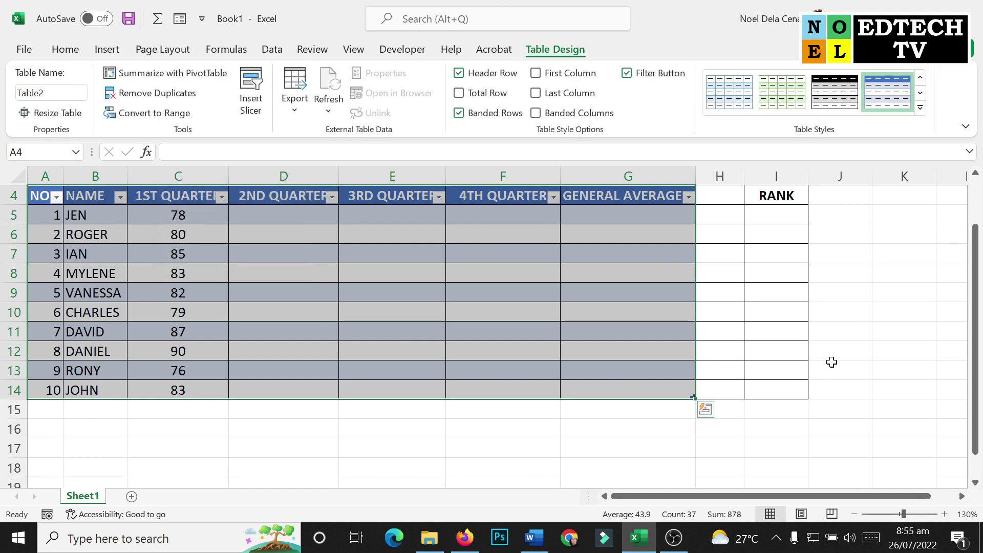
{"action": "left_click", "coordinate": [854, 310]}
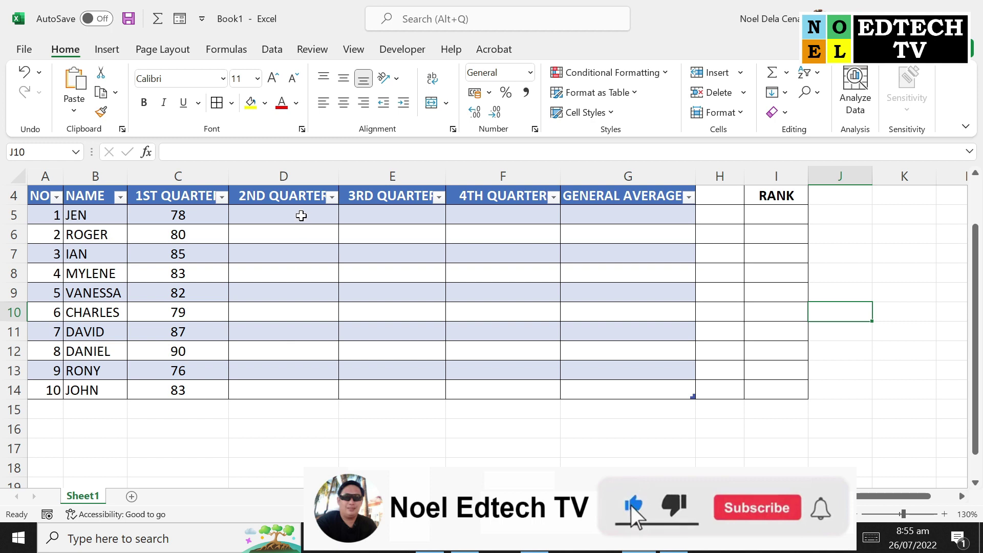
{"action": "left_click", "coordinate": [301, 216]}
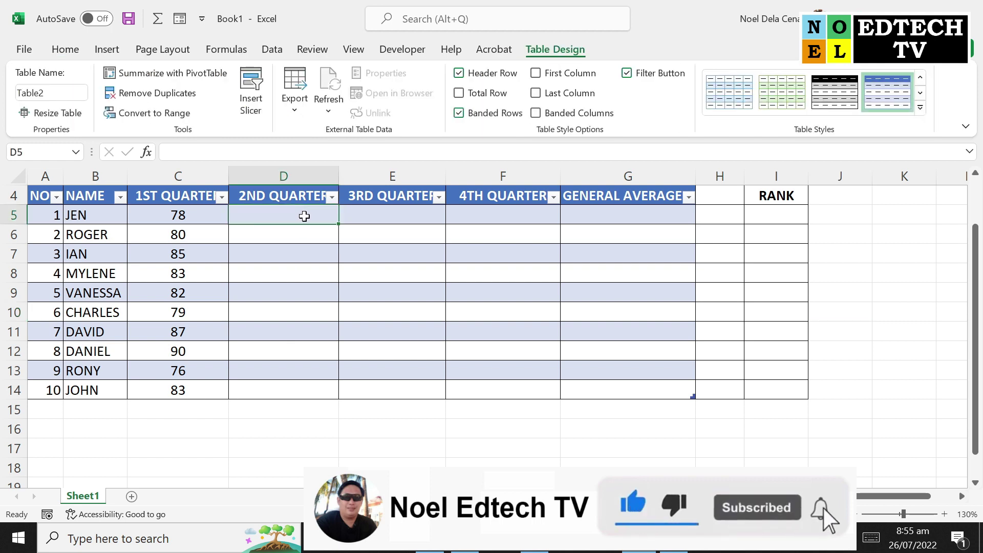
Enter =C5+2 in D5 so the 2ND QUARTER column auto-fills.
{"action": "key", "text": "Left"}
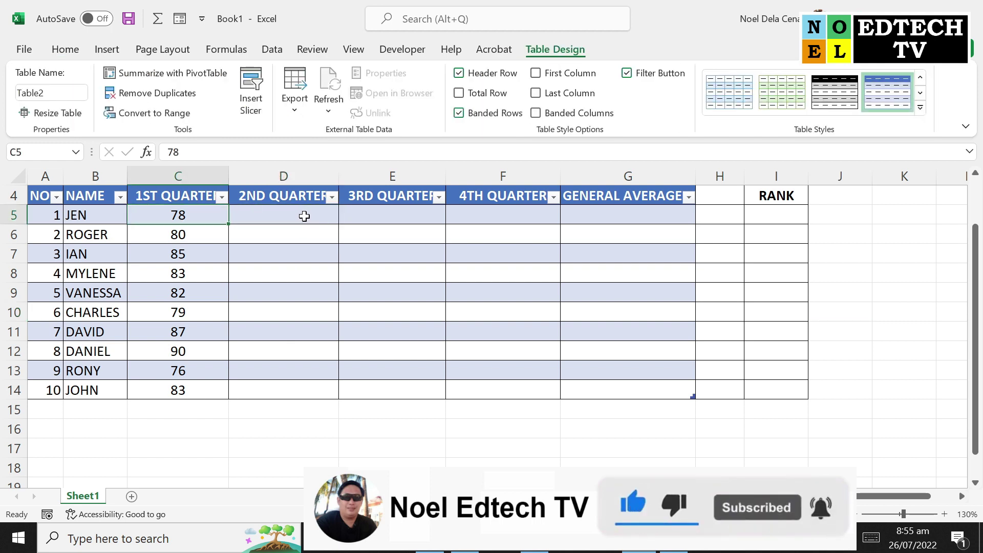
{"action": "left_click", "coordinate": [304, 216]}
{"action": "type", "text": "="}
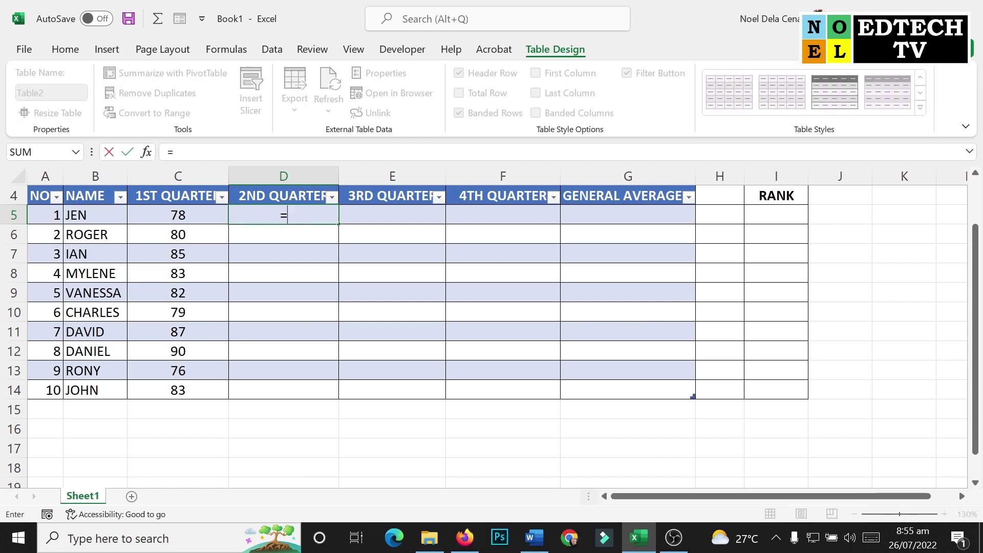
{"action": "key", "text": "Left"}
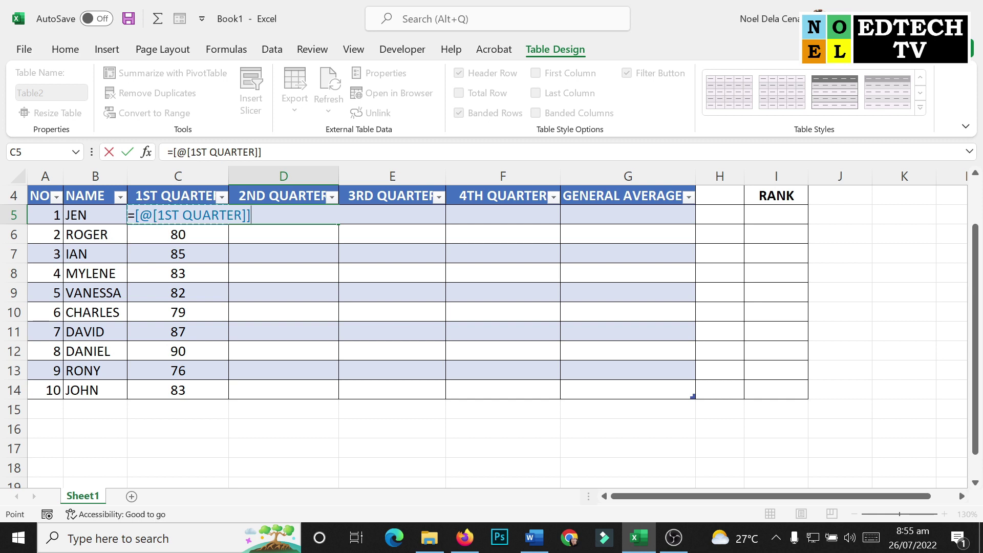
{"action": "type", "text": "+2"}
{"action": "key", "text": "Return"}
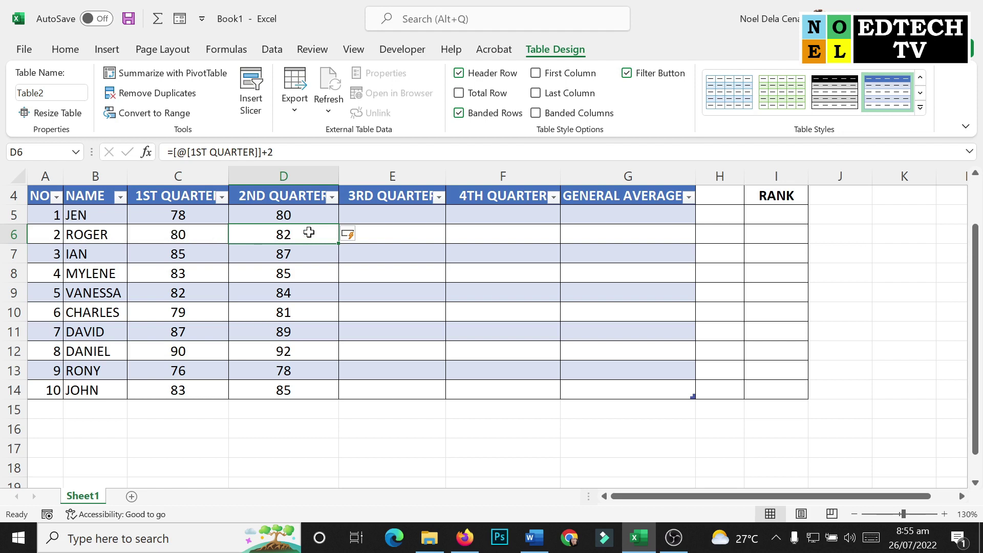
Enter =D5+3 in E5 to fill the 3RD QUARTER column.
{"action": "left_click", "coordinate": [416, 219]}
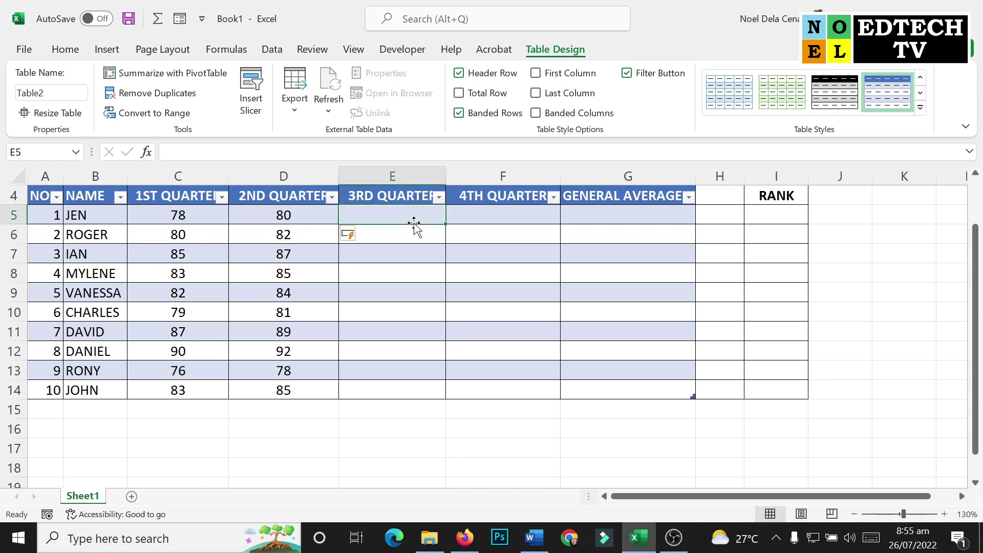
{"action": "type", "text": "="}
{"action": "key", "text": "Left"}
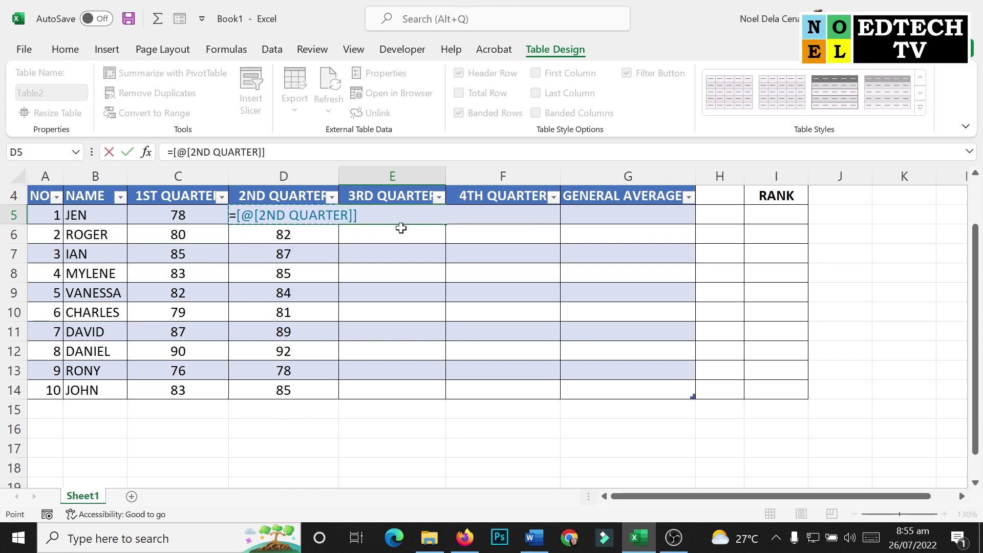
{"action": "type", "text": "+3"}
{"action": "key", "text": "Return"}
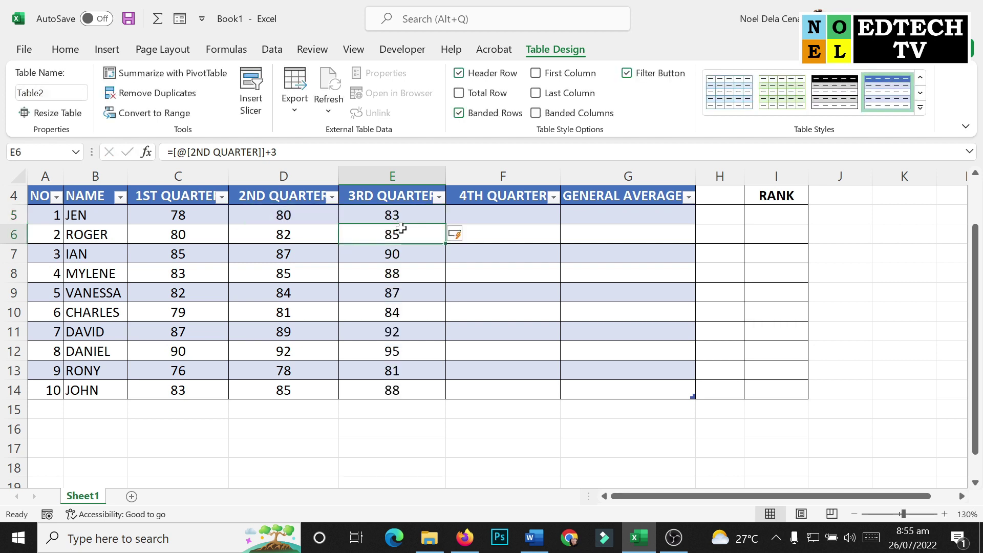
Enter =E5+2 in F5 to fill the 4TH QUARTER column.
{"action": "left_click", "coordinate": [508, 212]}
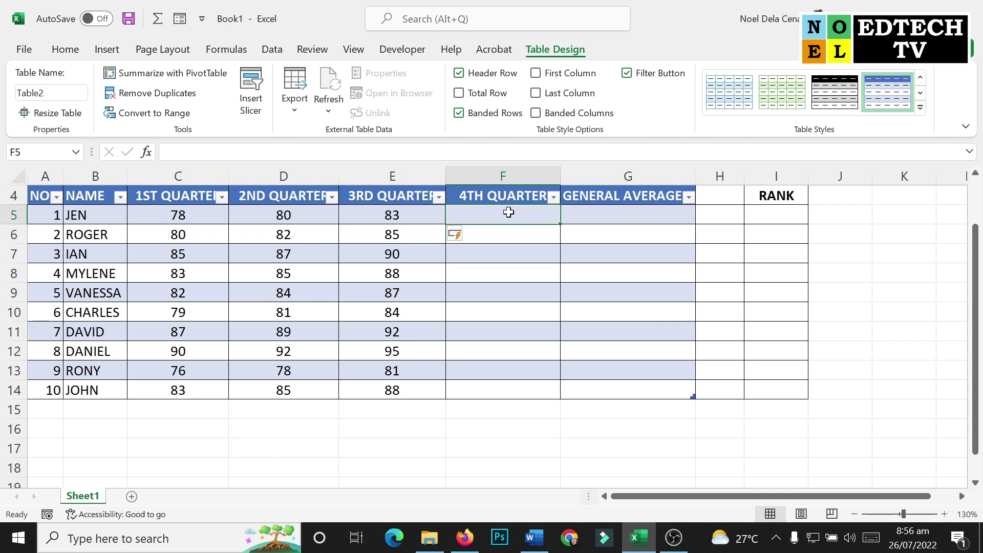
{"action": "type", "text": "="}
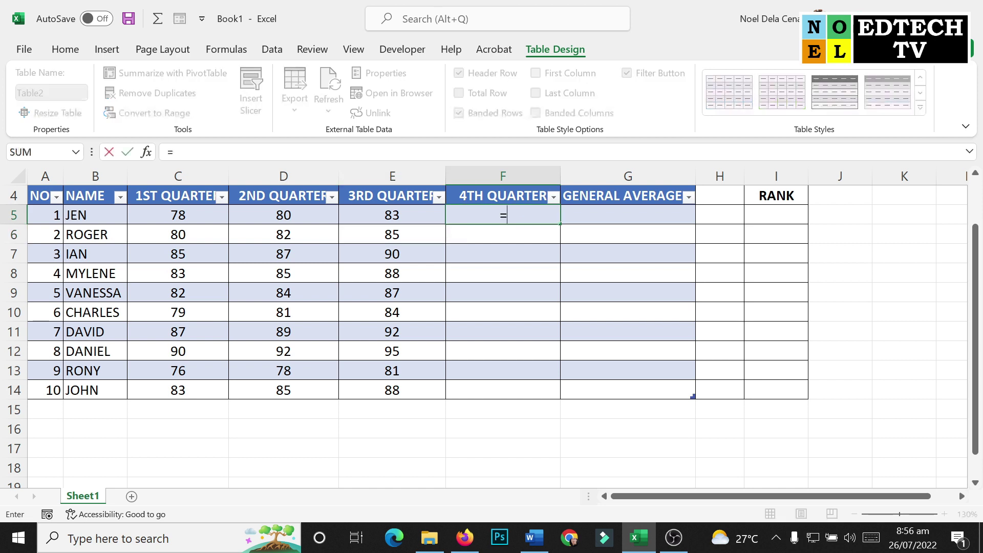
{"action": "left_click", "coordinate": [395, 215]}
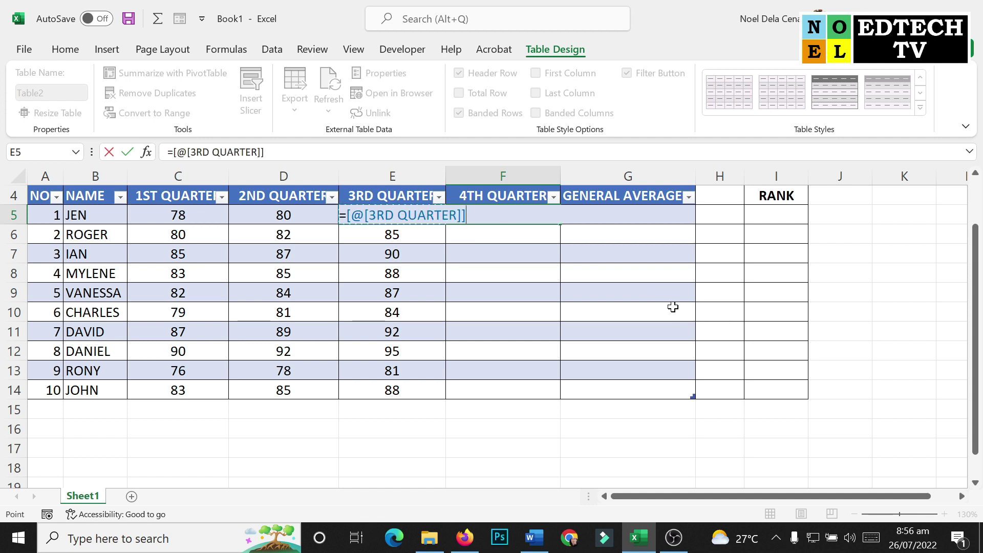
{"action": "type", "text": "+"}
{"action": "type", "text": "2"}
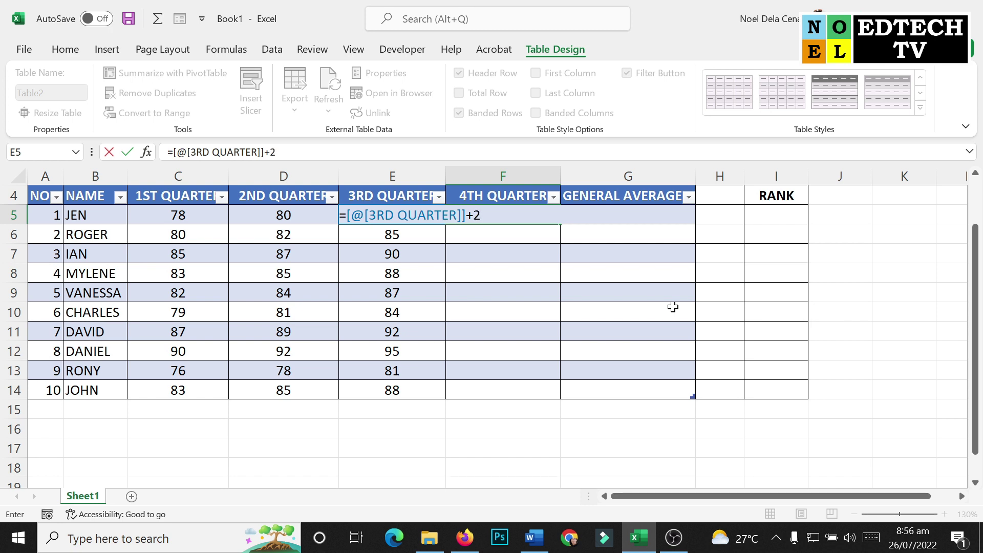
{"action": "key", "text": "Return"}
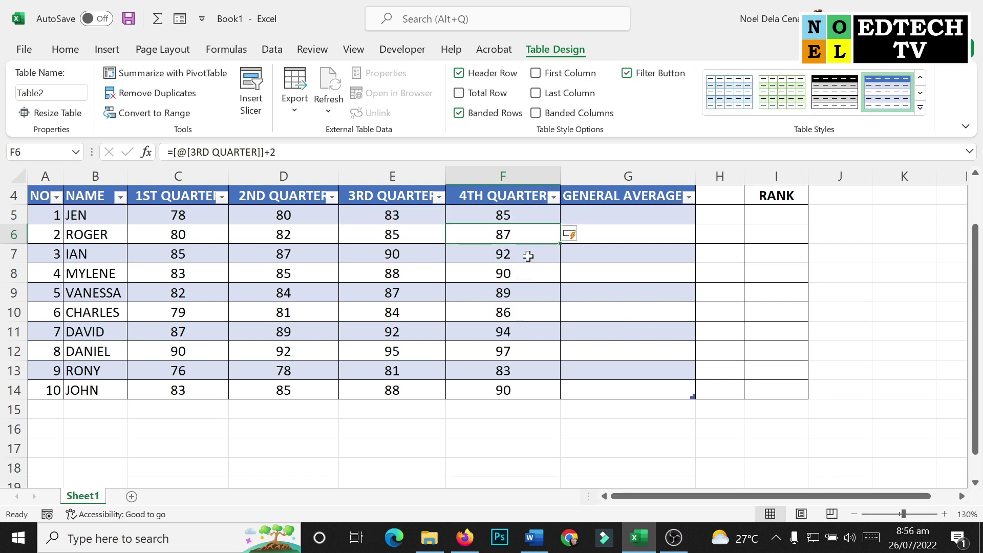
Check JEN's score and the quarter formulas in C5 through F5.
{"action": "left_click", "coordinate": [198, 220]}
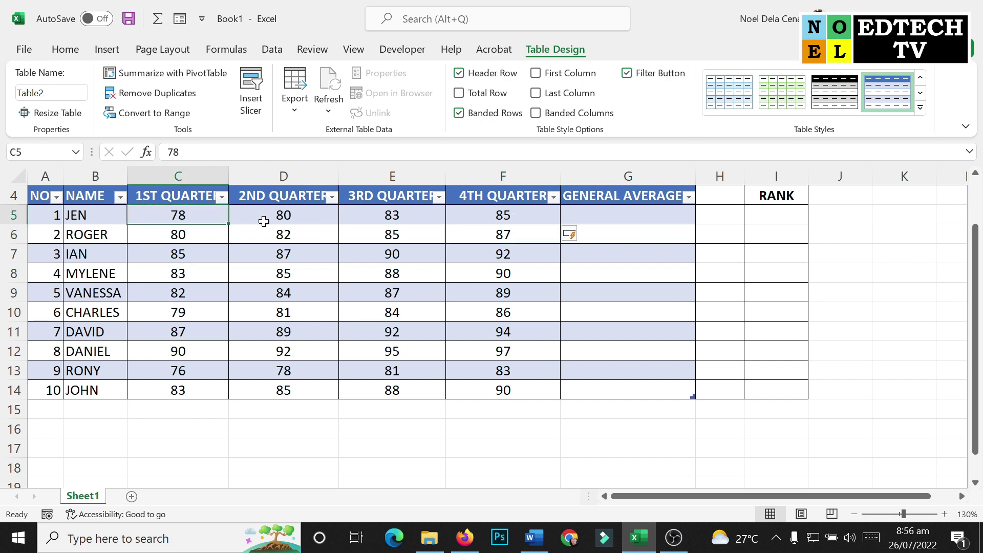
{"action": "left_click", "coordinate": [290, 218]}
{"action": "left_click", "coordinate": [389, 217]}
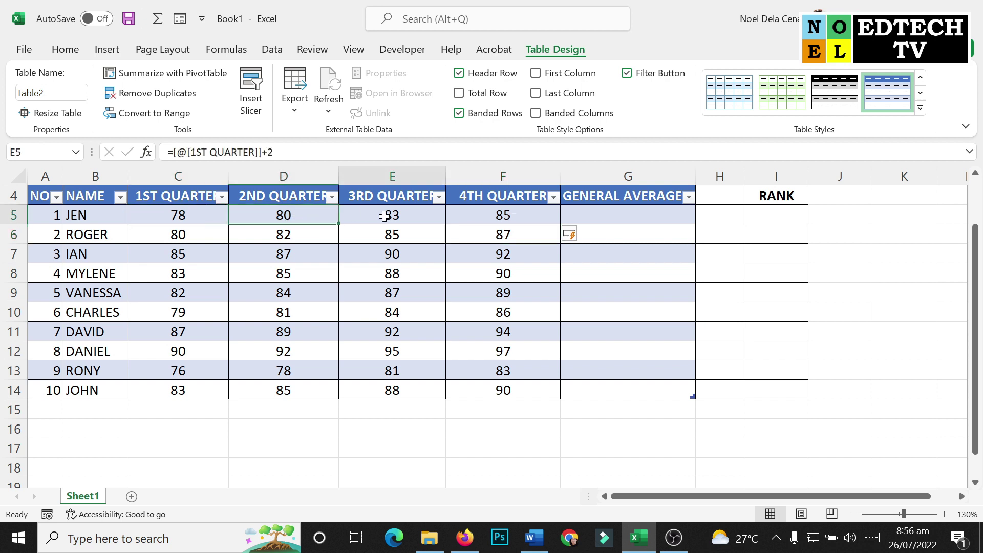
{"action": "left_click", "coordinate": [508, 219]}
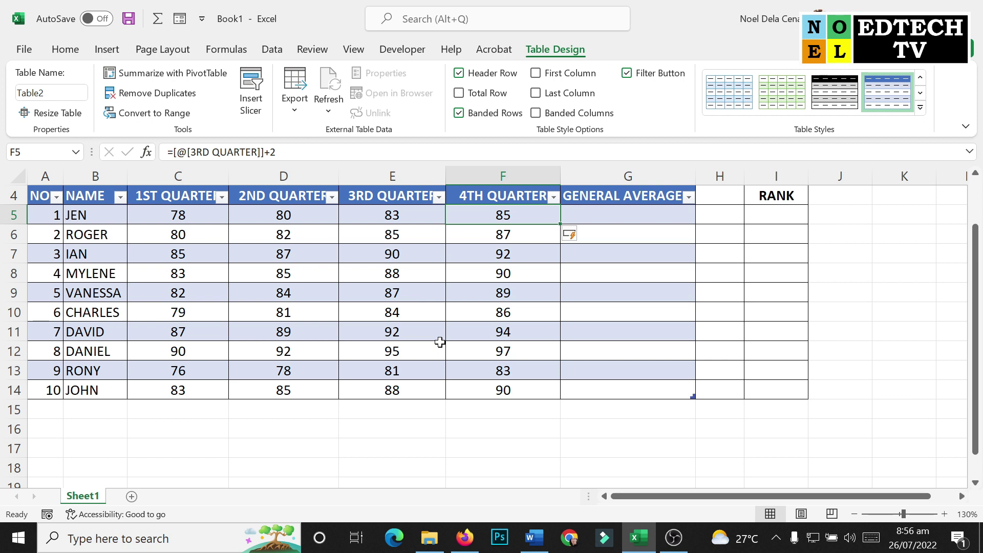
Use AutoSum Average over C5:F5 in G5, filling GENERAL AVERAGE down to G14.
{"action": "left_click", "coordinate": [656, 214]}
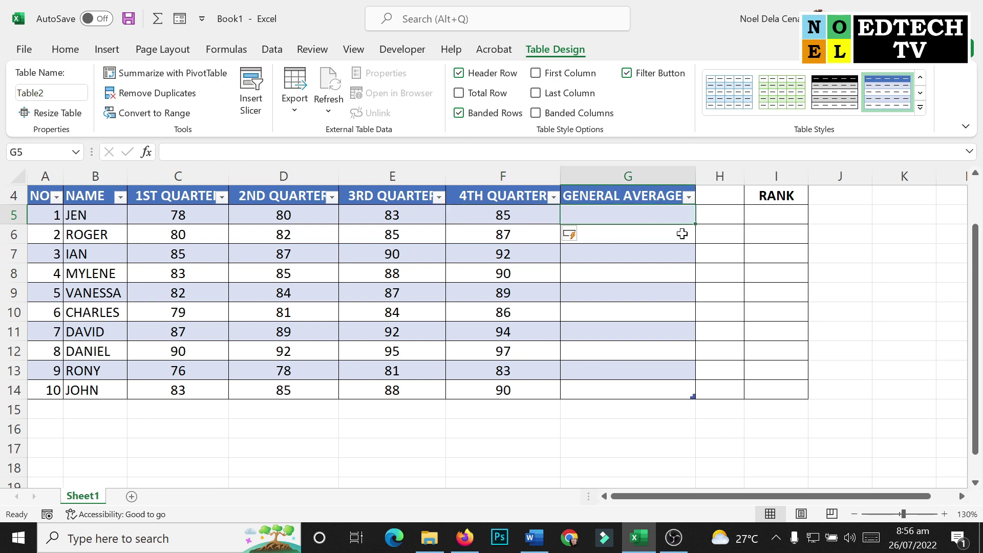
{"action": "left_click", "coordinate": [79, 56]}
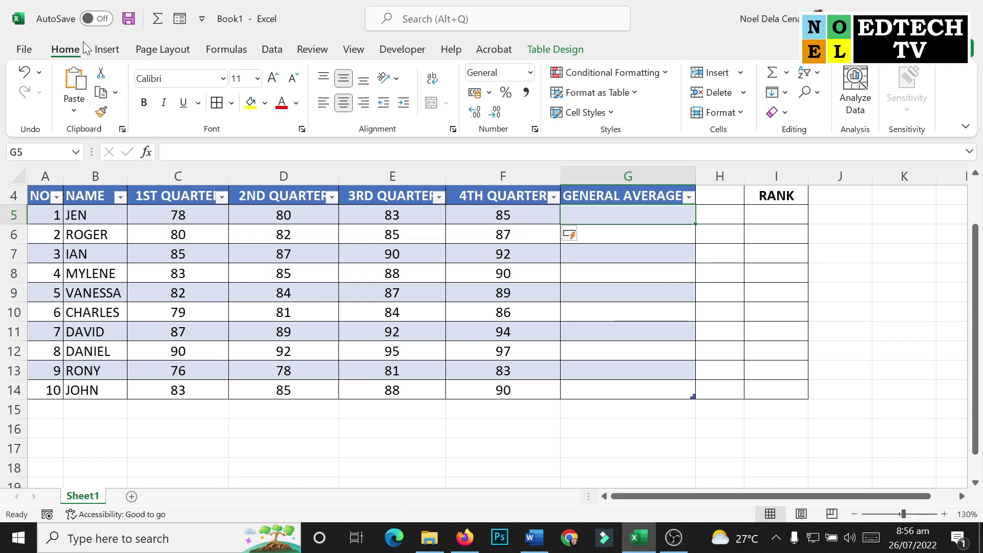
{"action": "left_click", "coordinate": [789, 73]}
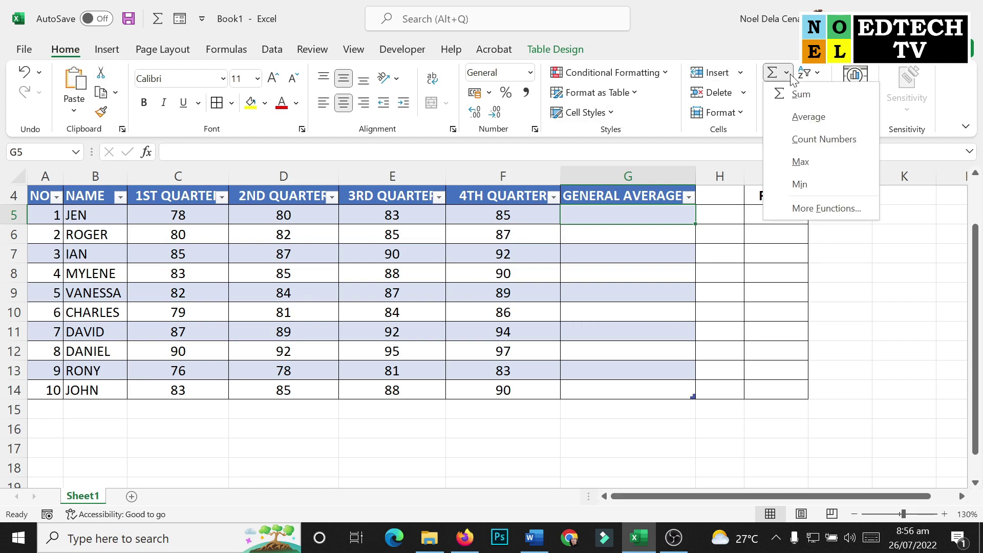
{"action": "left_click", "coordinate": [809, 117]}
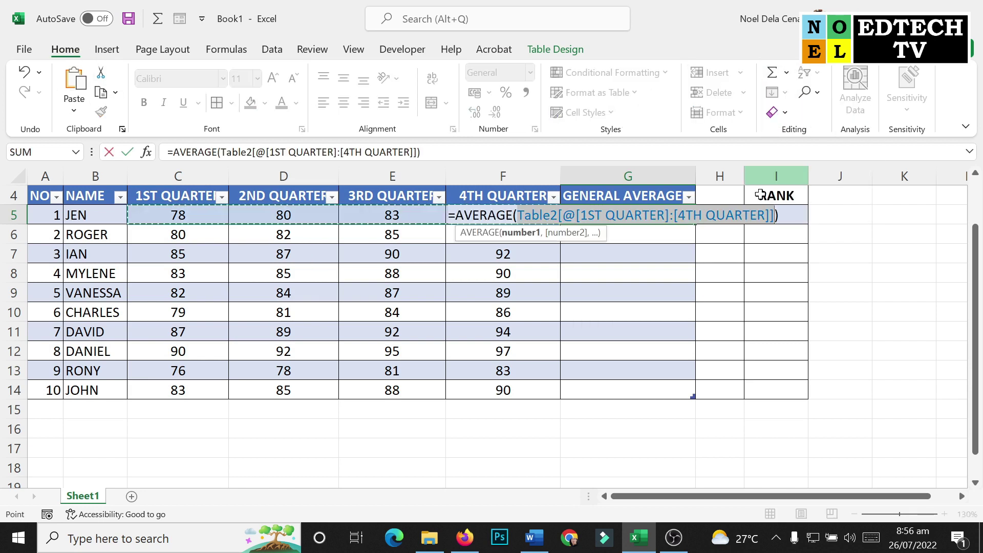
{"action": "left_click", "coordinate": [169, 216]}
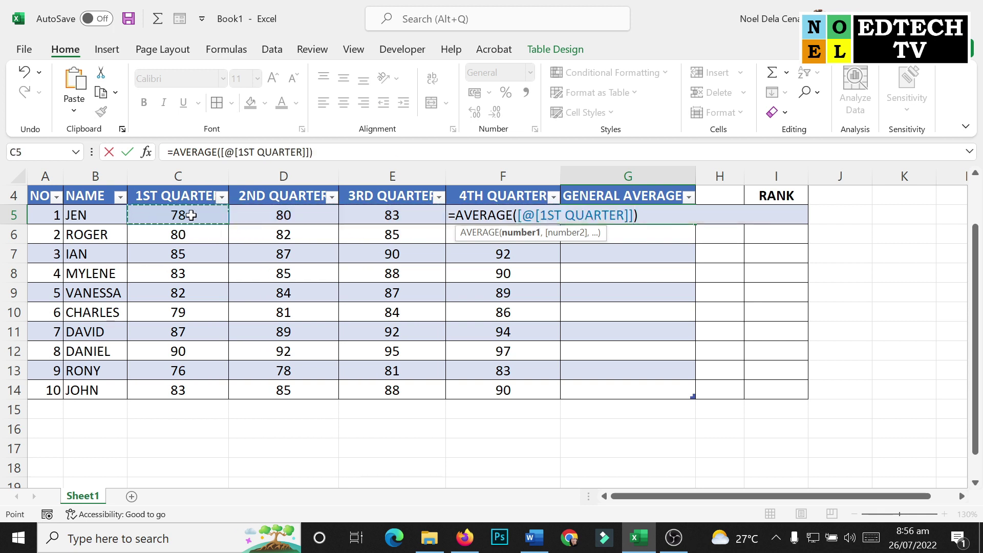
{"action": "left_click_drag", "start_coordinate": [191, 215], "coordinate": [481, 215]}
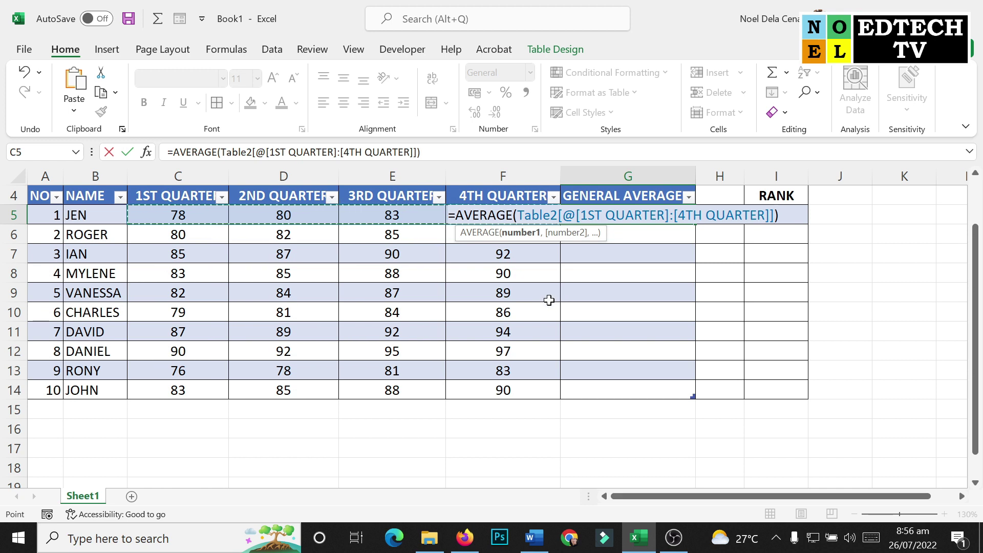
{"action": "key", "text": "Return"}
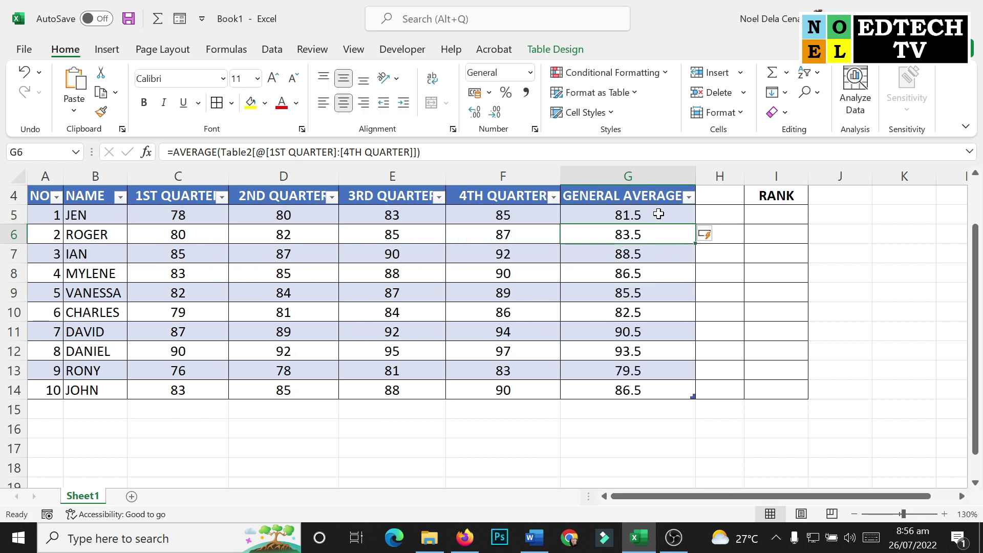
{"action": "left_click_drag", "start_coordinate": [659, 214], "coordinate": [636, 390]}
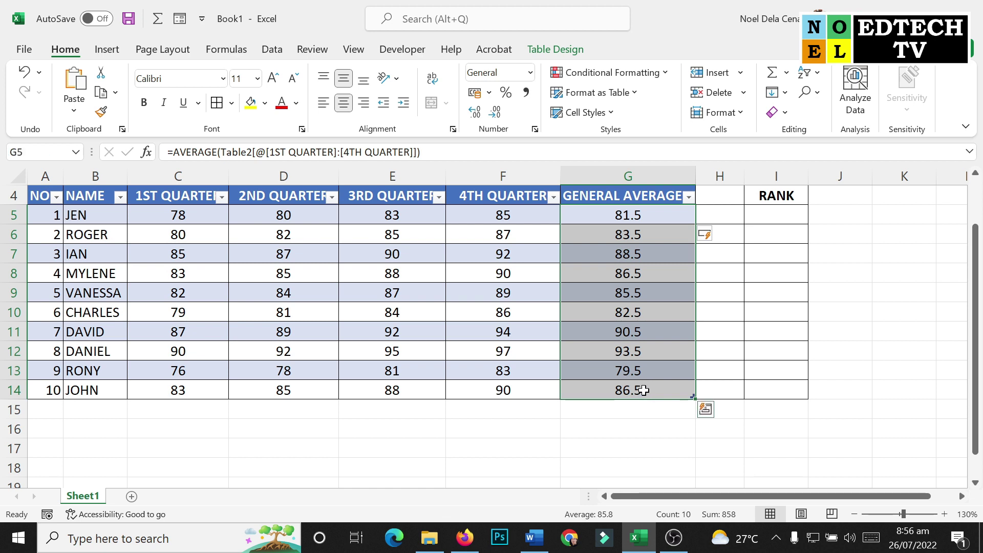
{"action": "left_click", "coordinate": [500, 118]}
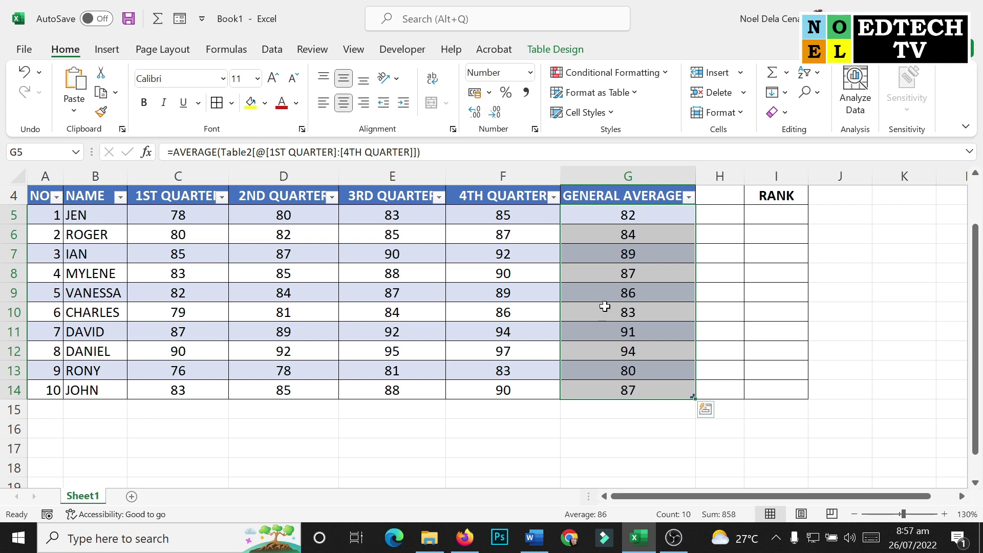
{"action": "left_click", "coordinate": [481, 118]}
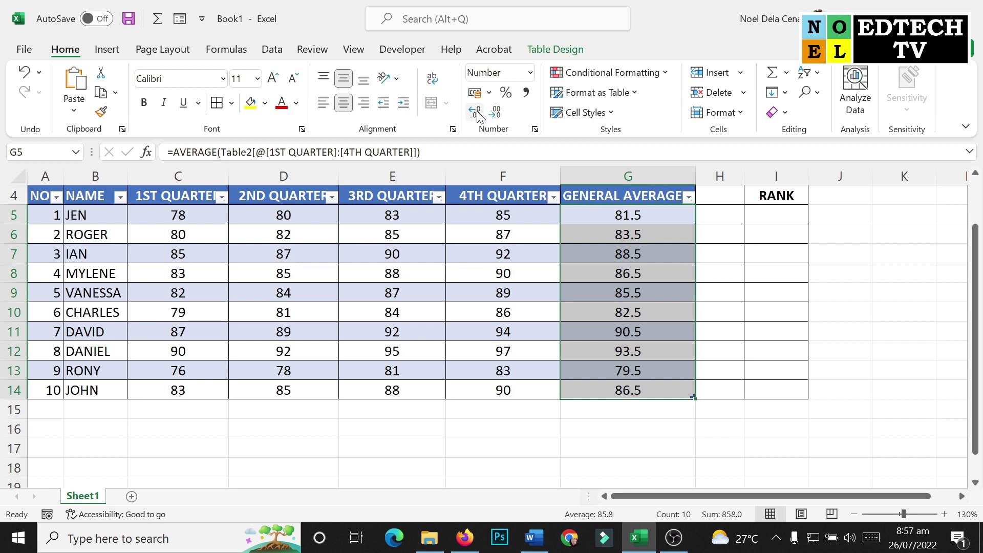
{"action": "left_click", "coordinate": [477, 114]}
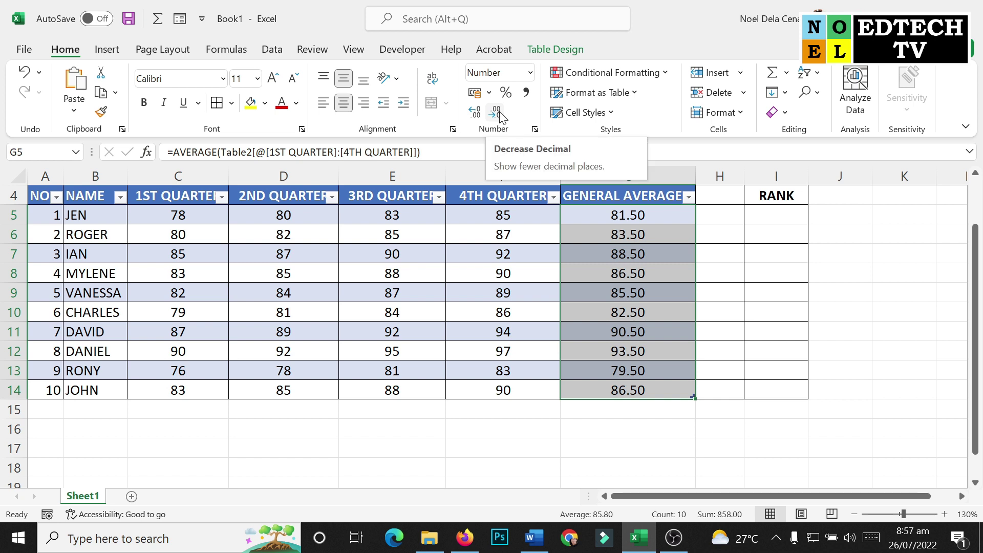
{"action": "left_click", "coordinate": [501, 117]}
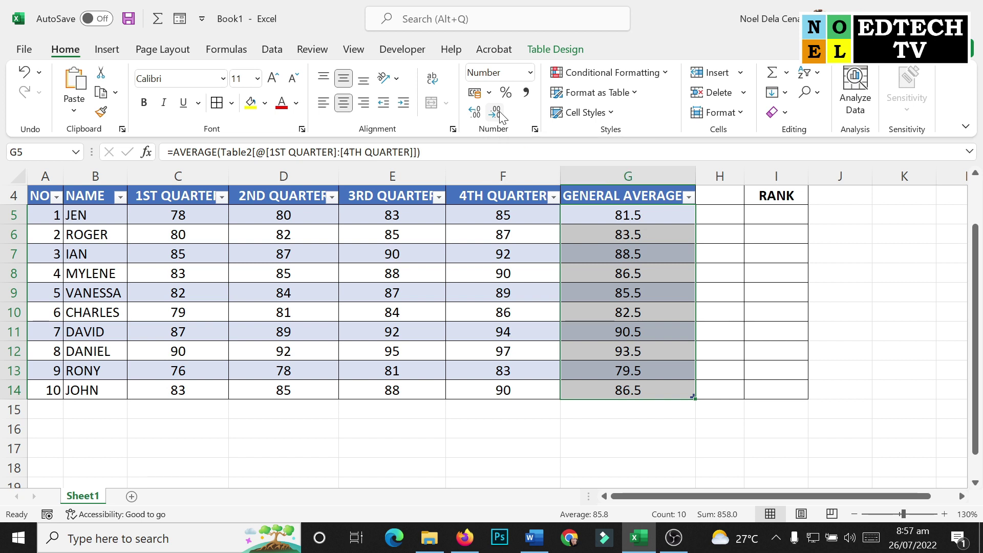
{"action": "left_click", "coordinate": [496, 112]}
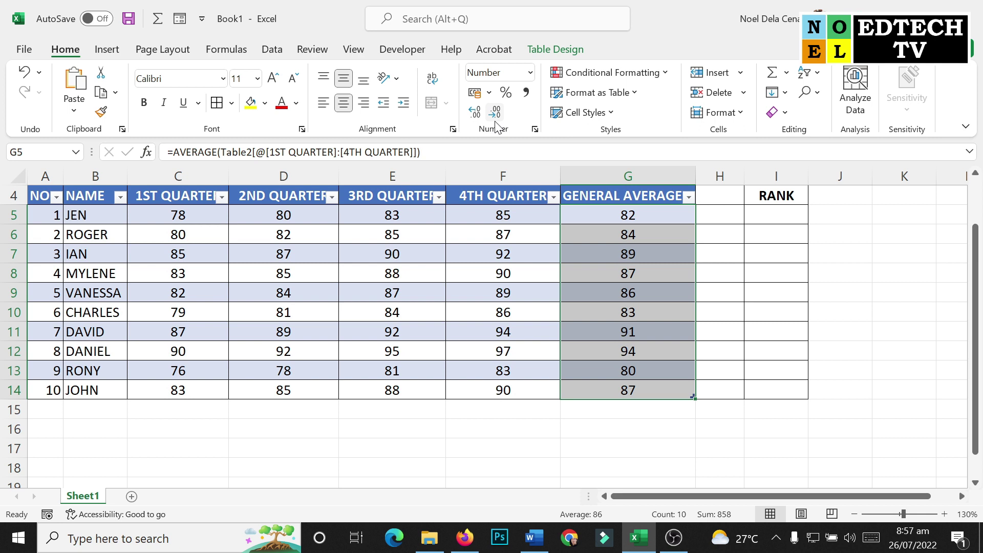
{"action": "left_click", "coordinate": [631, 311]}
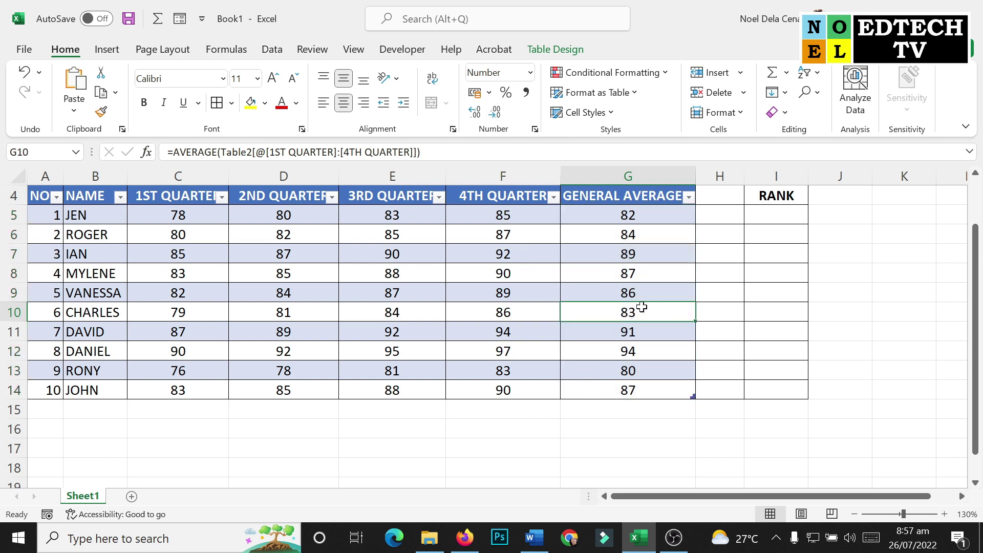
Enter a RANK formula in I5 ranking G5 against G5:G14, returning 9.
{"action": "left_click", "coordinate": [780, 213]}
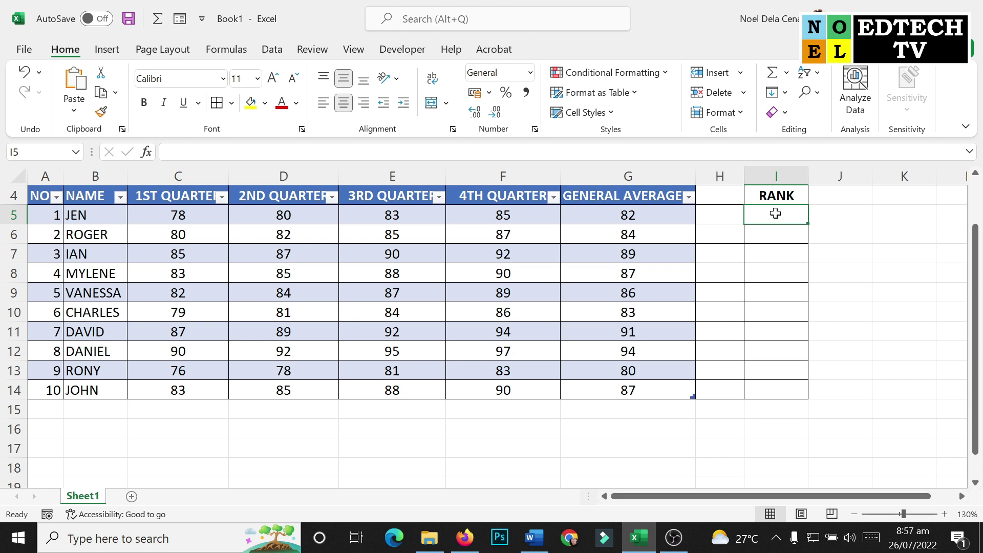
{"action": "type", "text": "="}
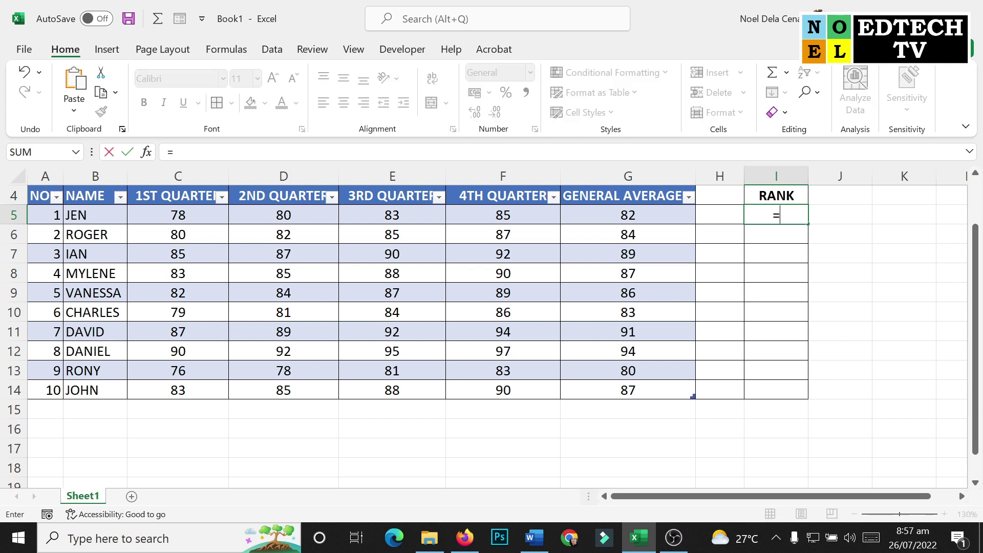
{"action": "type", "text": "RA"}
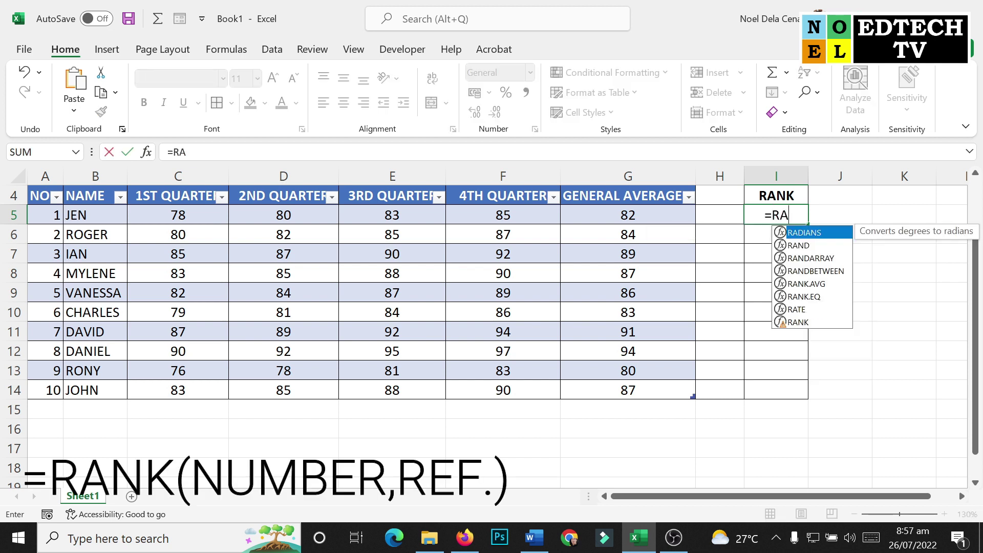
{"action": "type", "text": "NK"}
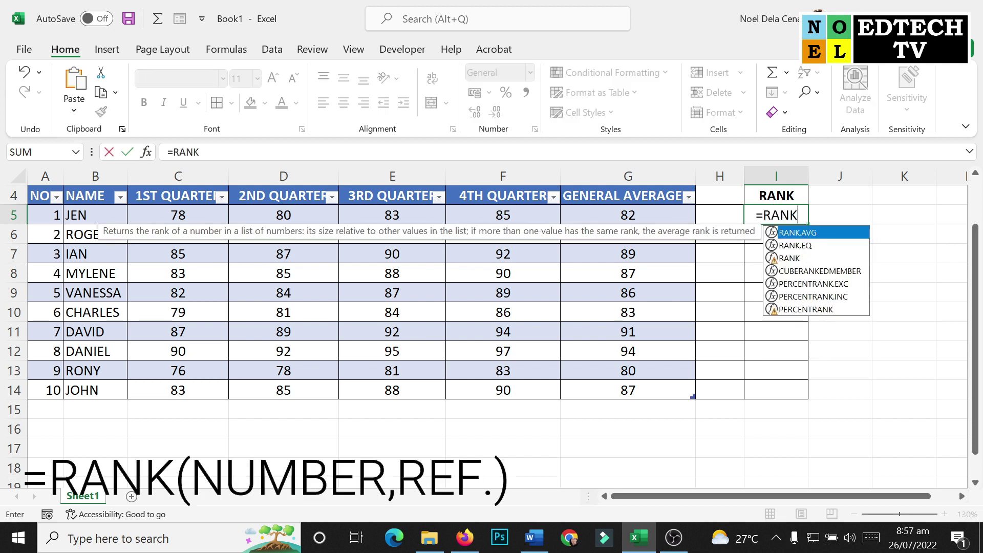
{"action": "type", "text": "("}
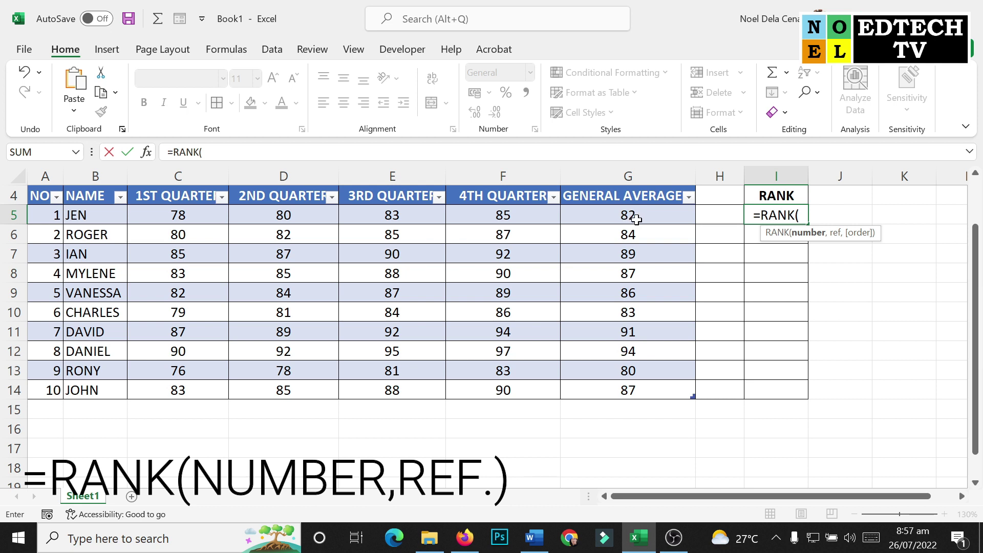
{"action": "left_click", "coordinate": [639, 218]}
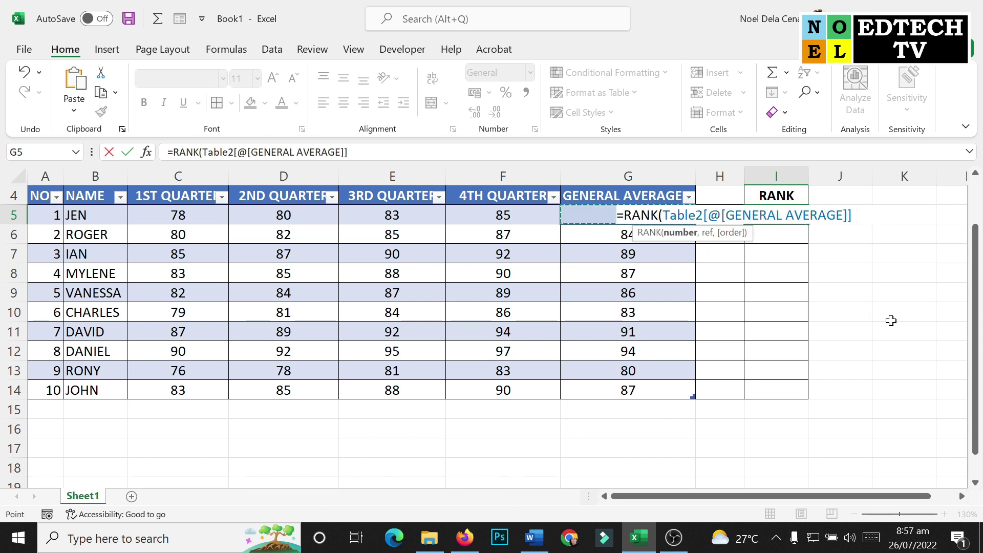
{"action": "type", "text": ","}
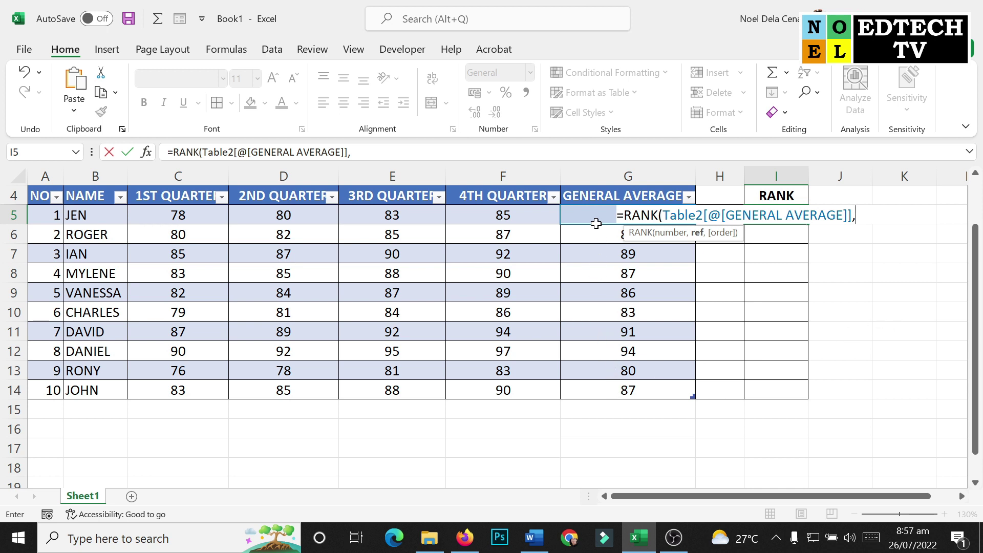
{"action": "left_click_drag", "start_coordinate": [592, 216], "coordinate": [593, 392]}
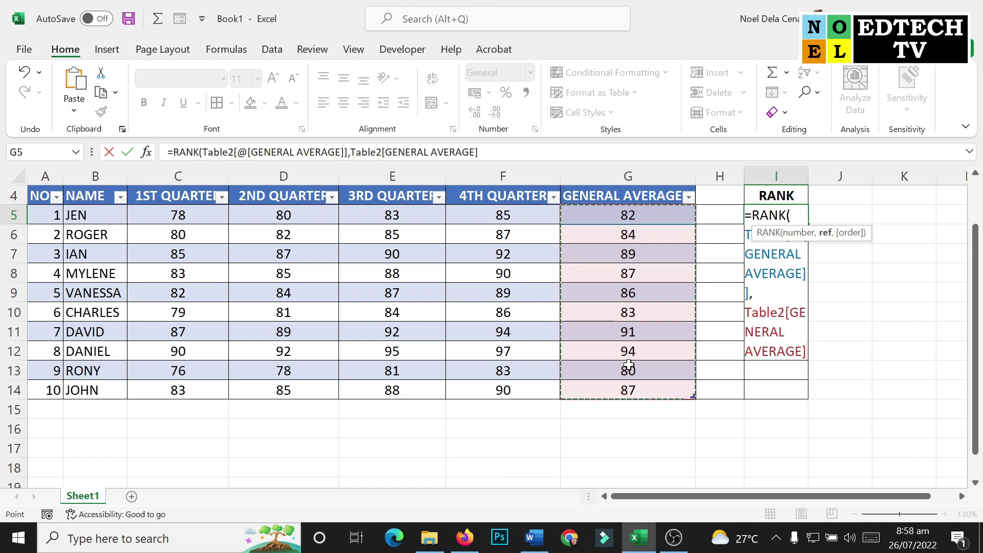
{"action": "type", "text": ")"}
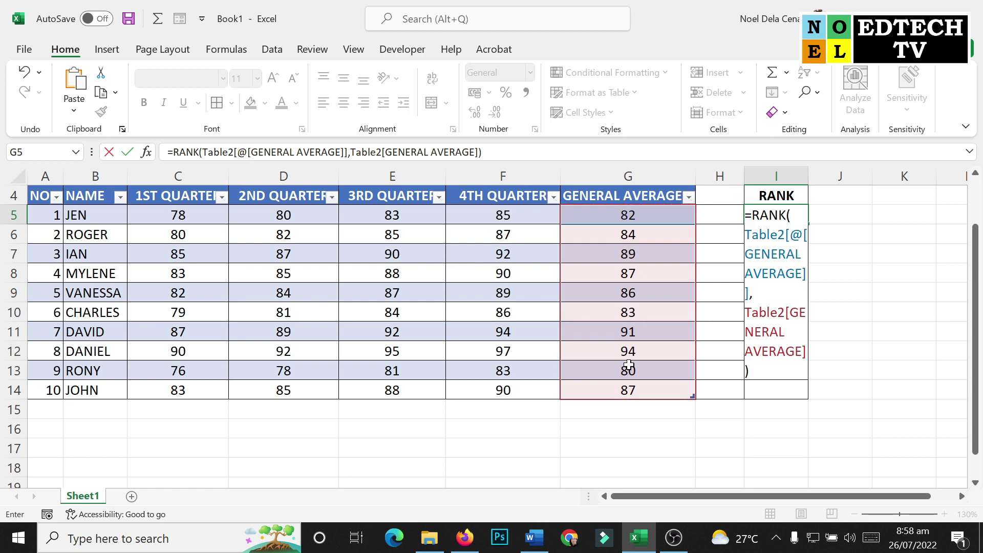
{"action": "key", "text": "Return"}
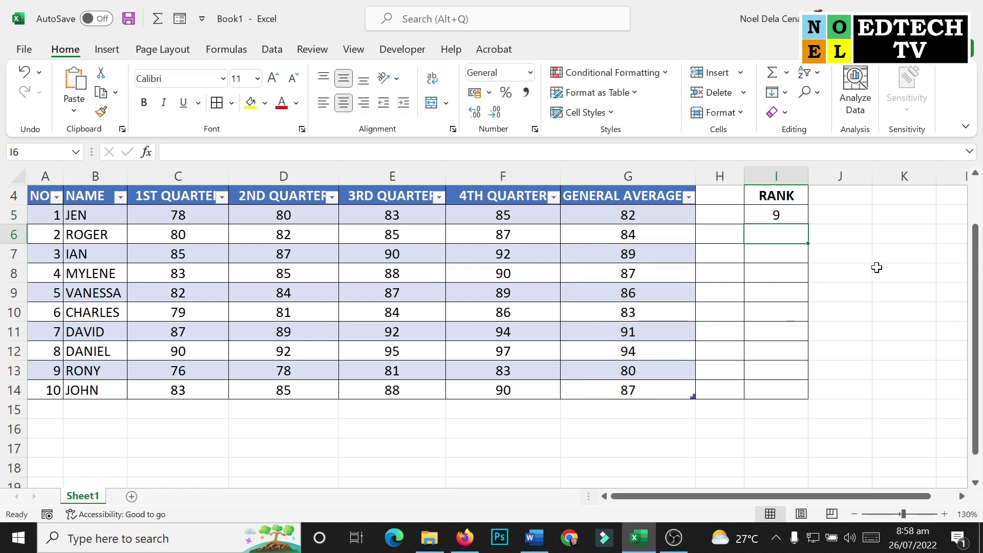
Copy I5's RANK formula and paste it into I6:I14.
{"action": "left_click", "coordinate": [779, 218]}
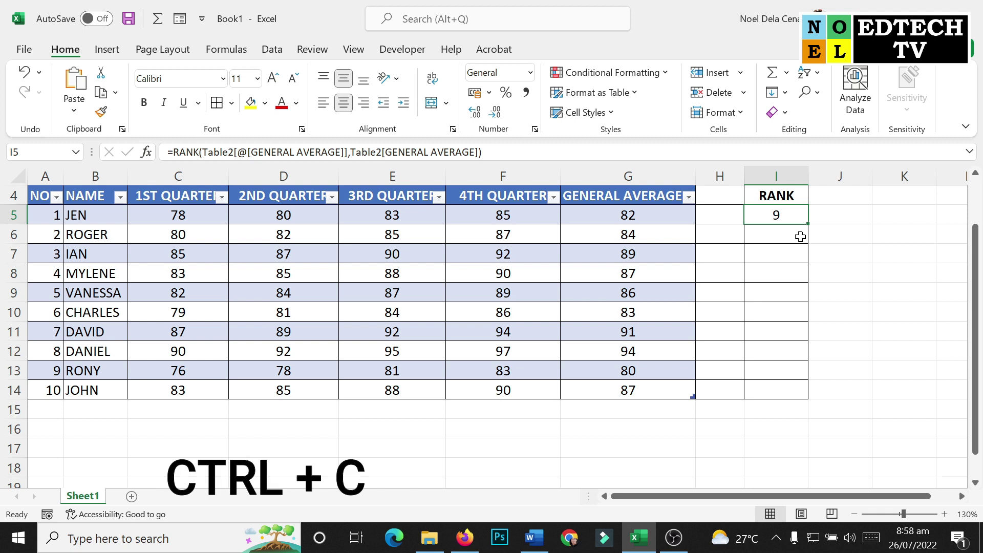
{"action": "key", "text": "ctrl+c"}
{"action": "left_click_drag", "start_coordinate": [792, 234], "coordinate": [781, 384]}
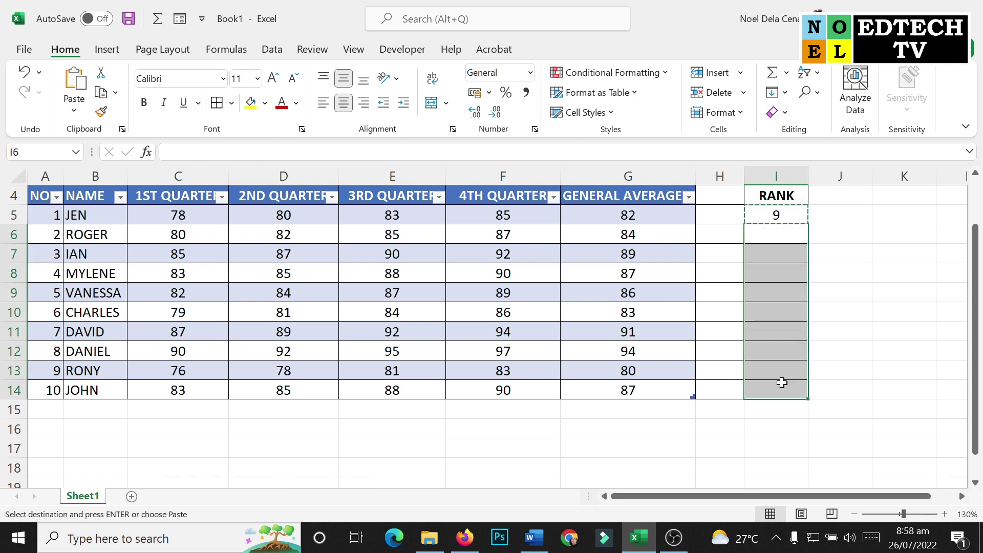
{"action": "key", "text": "ctrl+v"}
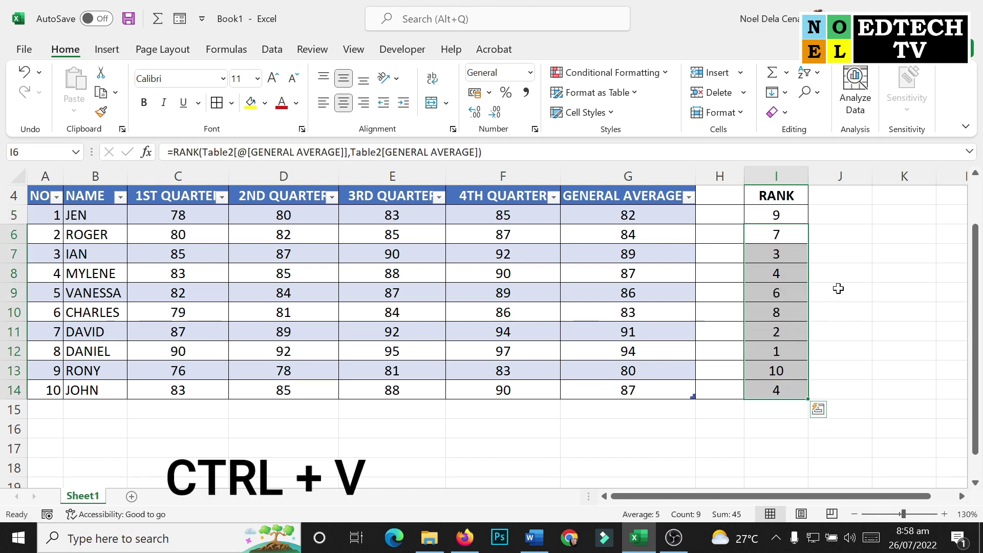
{"action": "left_click", "coordinate": [838, 291]}
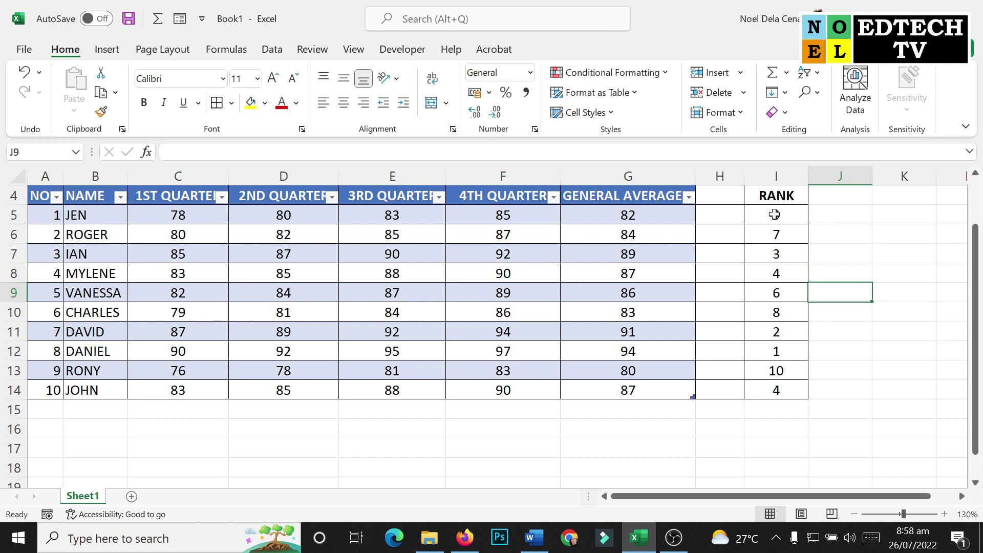
{"action": "left_click", "coordinate": [723, 433]}
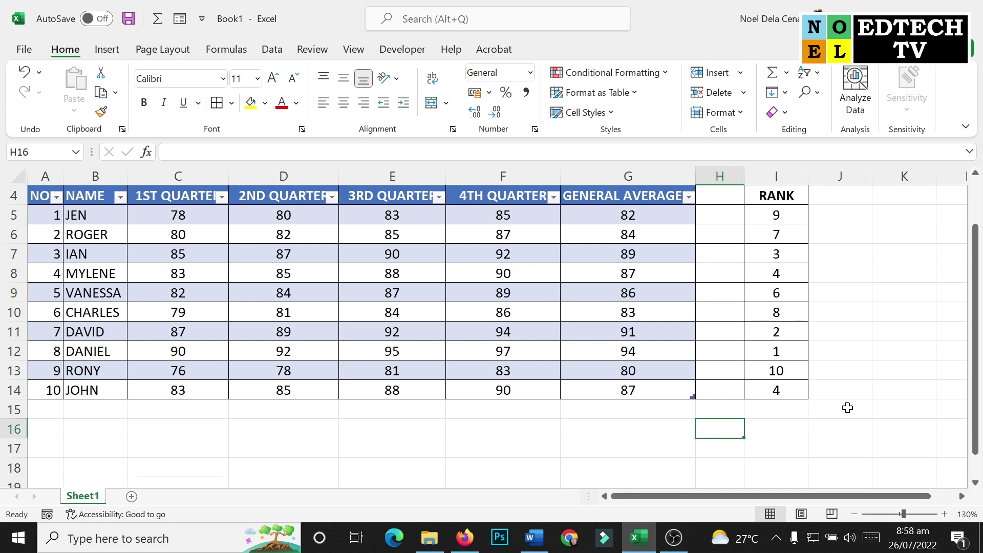
{"action": "type", "text": "="}
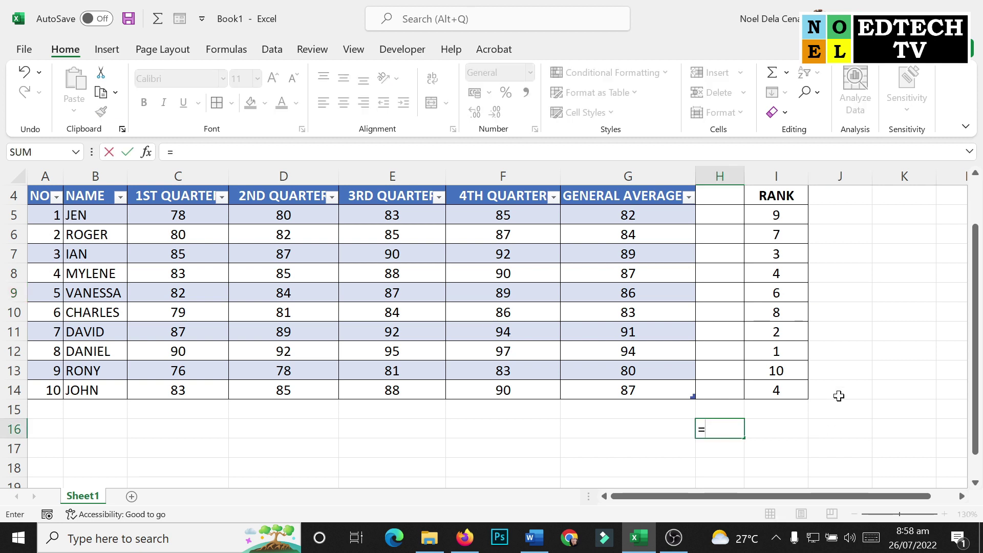
{"action": "type", "text": "RANK"}
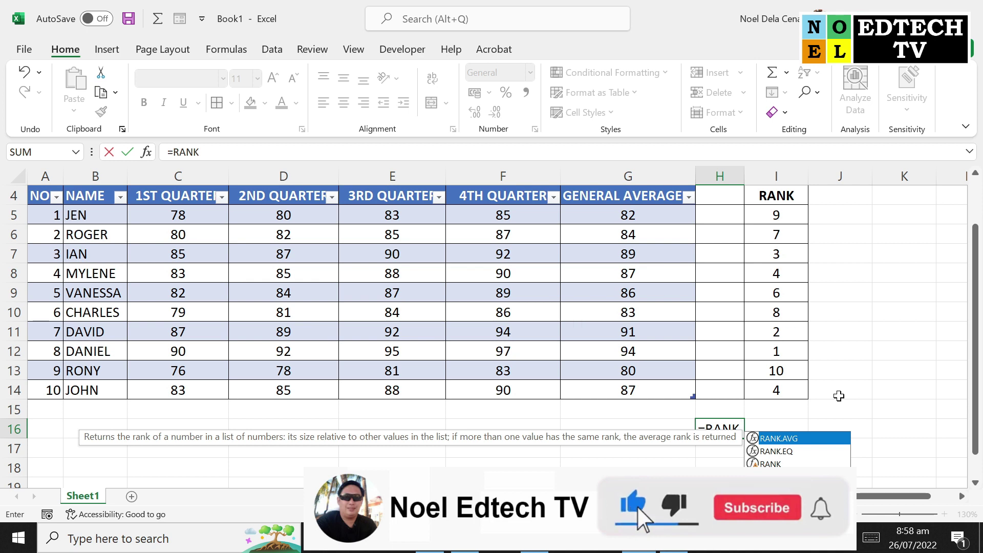
{"action": "type", "text": "("}
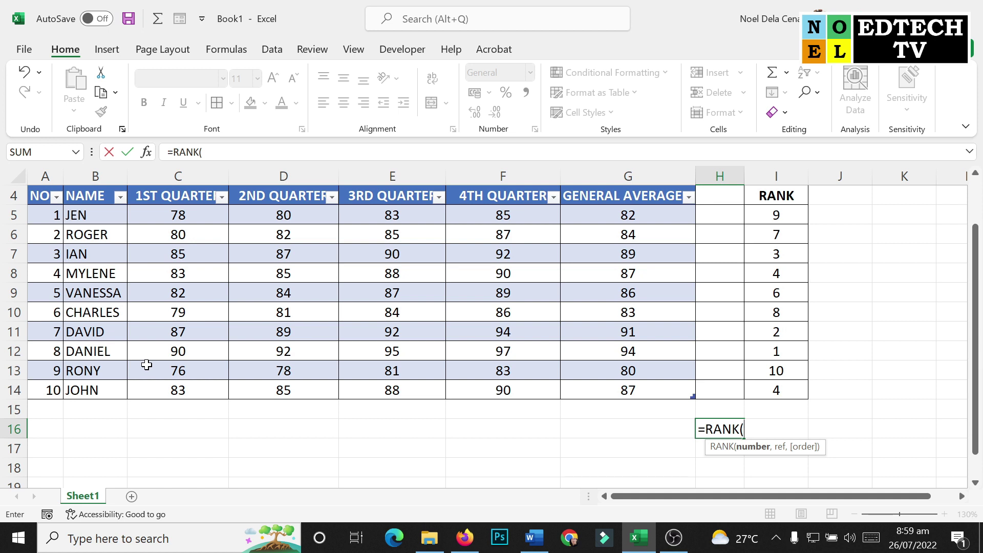
{"action": "type", "text": ")"}
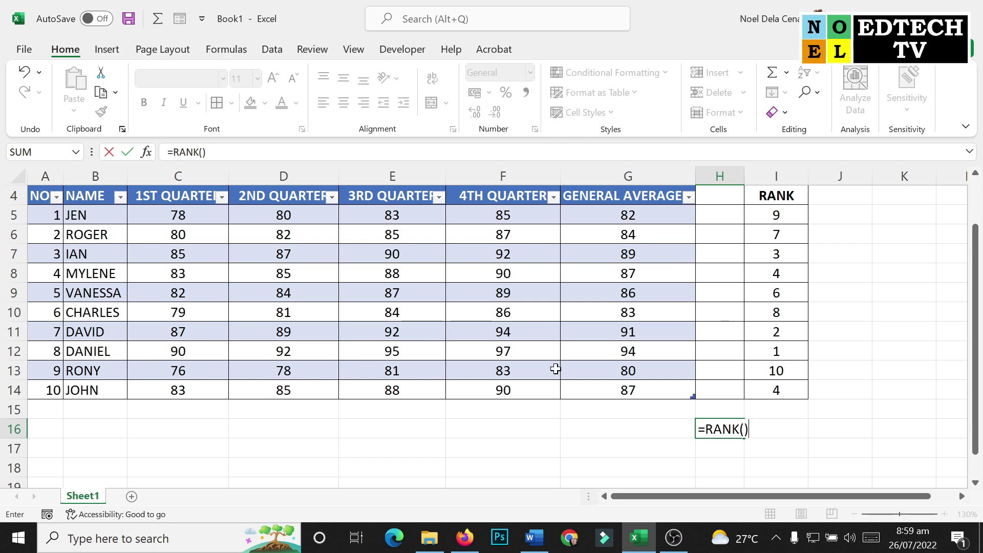
{"action": "key", "text": "Return"}
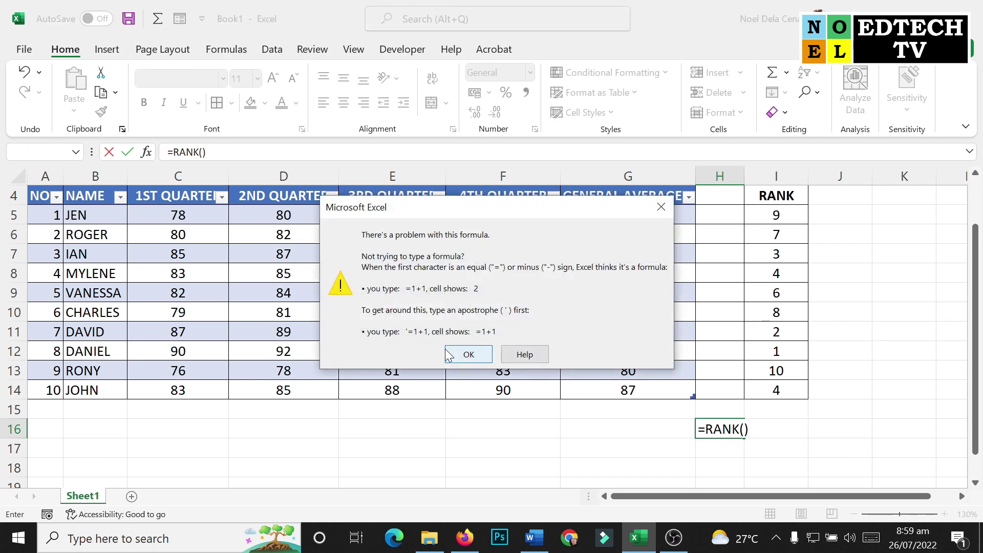
{"action": "left_click", "coordinate": [454, 357]}
{"action": "left_click", "coordinate": [889, 335]}
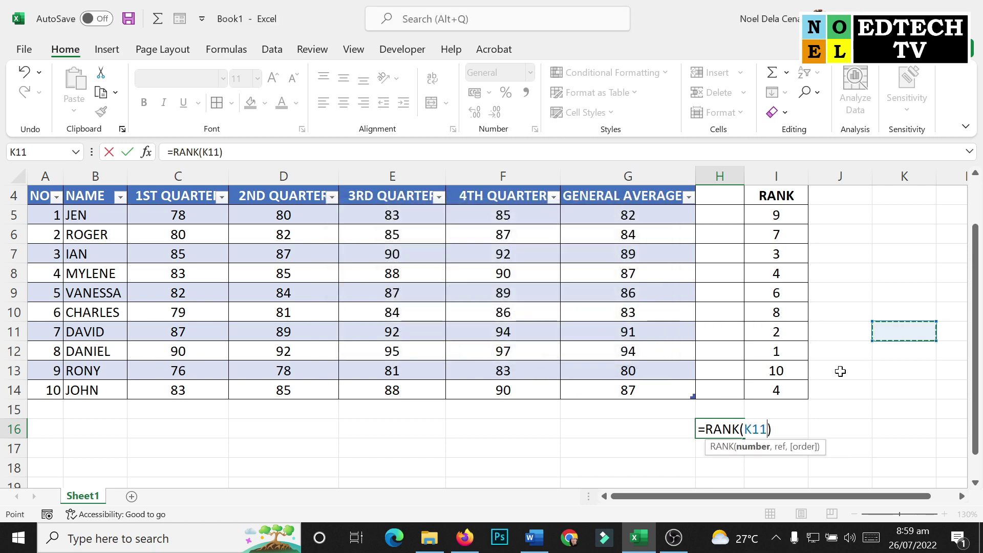
{"action": "key", "text": "Escape"}
{"action": "left_click", "coordinate": [834, 273]}
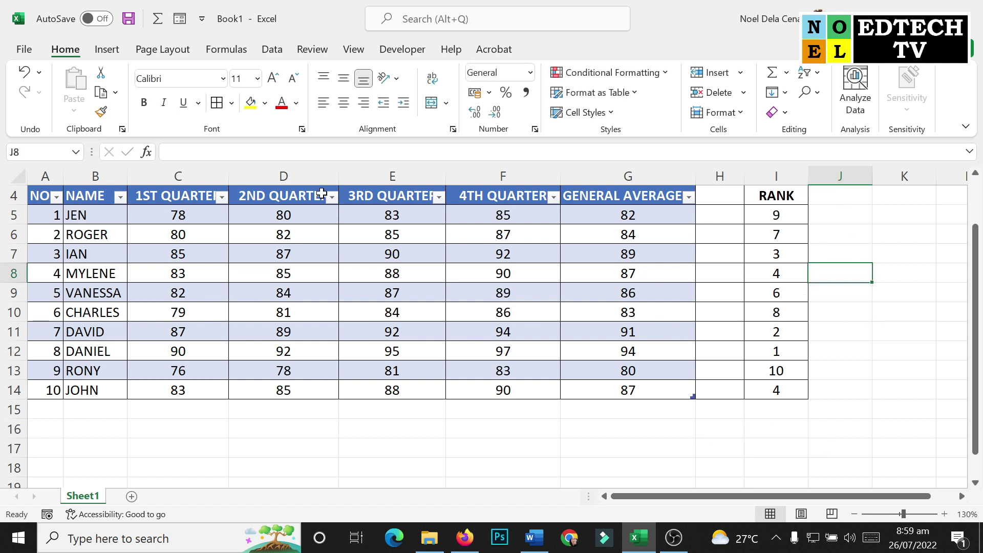
Hide columns D through I from the column right-click menu.
{"action": "left_click_drag", "start_coordinate": [276, 174], "coordinate": [812, 196]}
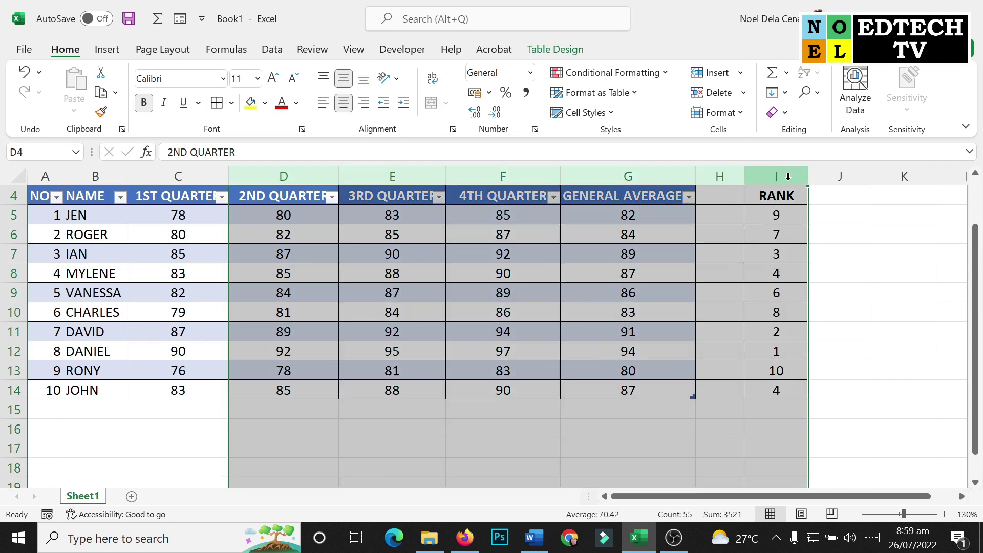
{"action": "right_click", "coordinate": [790, 179]}
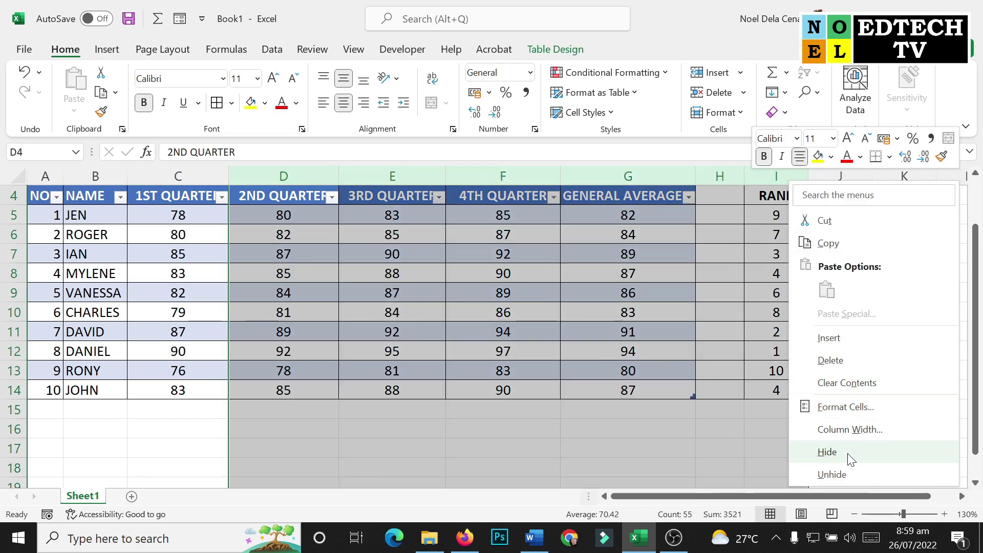
{"action": "left_click", "coordinate": [827, 452]}
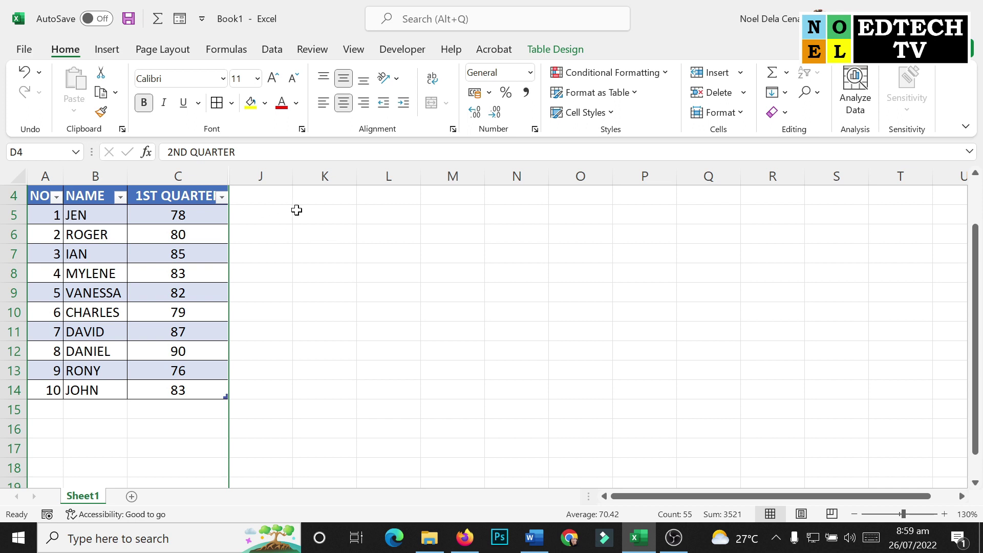
{"action": "left_click", "coordinate": [307, 215]}
Type the heading 'RANKIN IN 1ST QUARTER' into K4.
{"action": "left_click", "coordinate": [328, 192]}
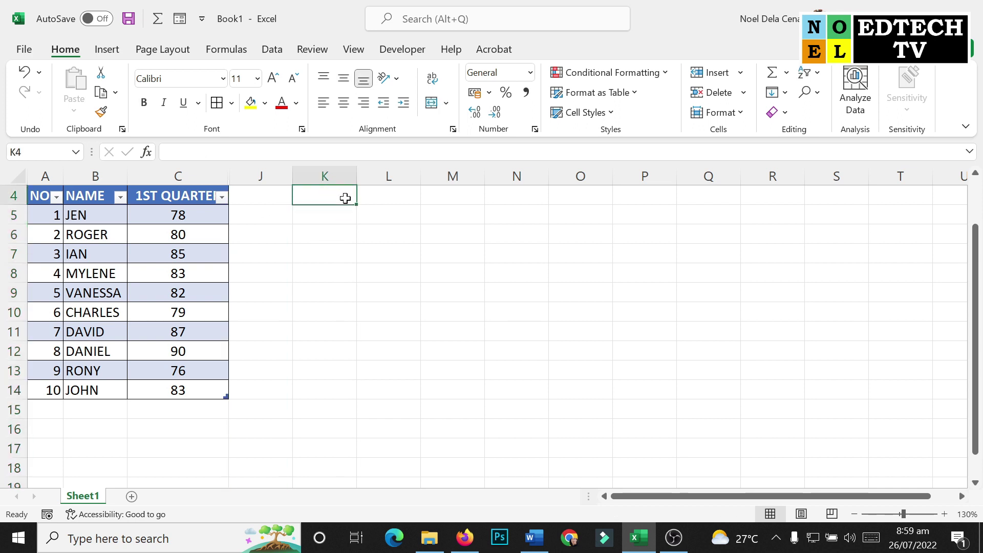
{"action": "type", "text": "TA"}
{"action": "key", "text": "BackSpace"}
{"action": "key", "text": "BackSpace"}
{"action": "type", "text": "NK"}
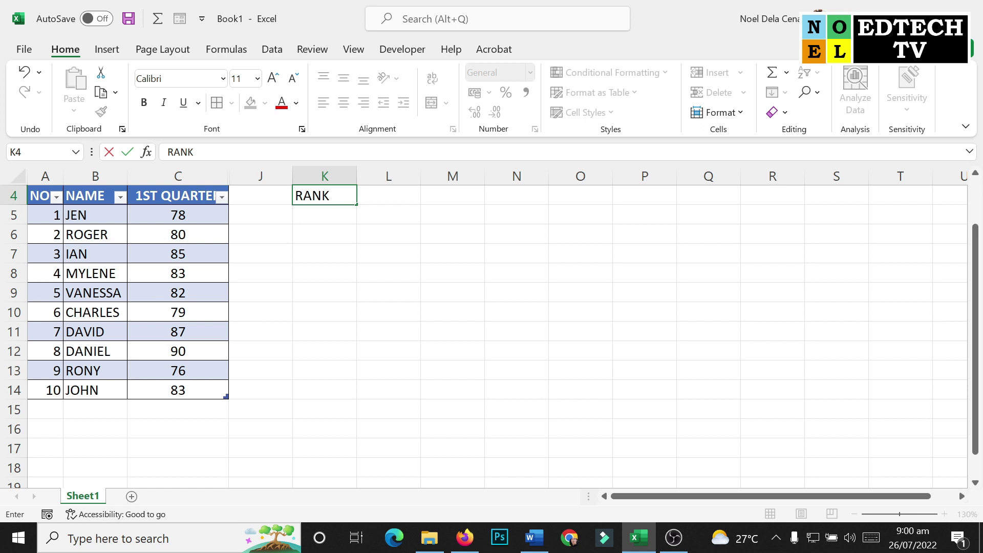
{"action": "type", "text": " IN"}
{"action": "key", "text": "BackSpace"}
{"action": "key", "text": "BackSpace"}
{"action": "key", "text": "BackSpace"}
{"action": "type", "text": "IN I"}
{"action": "type", "text": "N 1ST Q"}
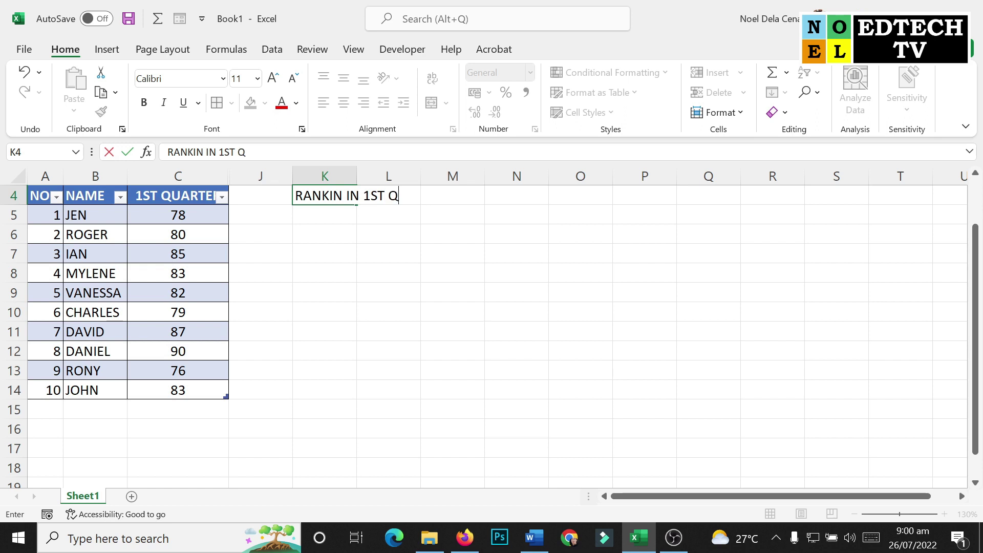
{"action": "type", "text": "UARTER"}
{"action": "key", "text": "Return"}
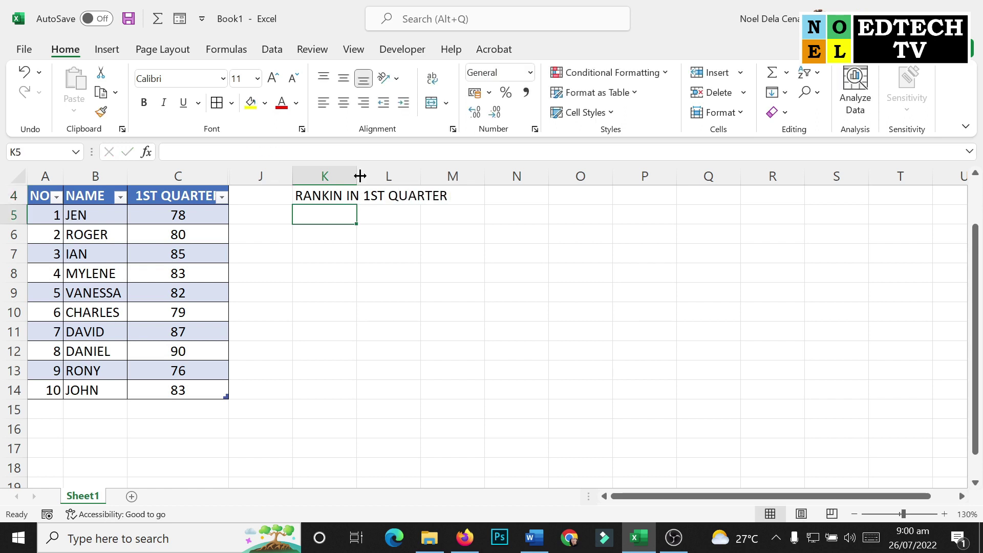
Widen column K to fit and apply All Borders to K4:K14.
{"action": "left_click_drag", "start_coordinate": [356, 175], "coordinate": [458, 173]}
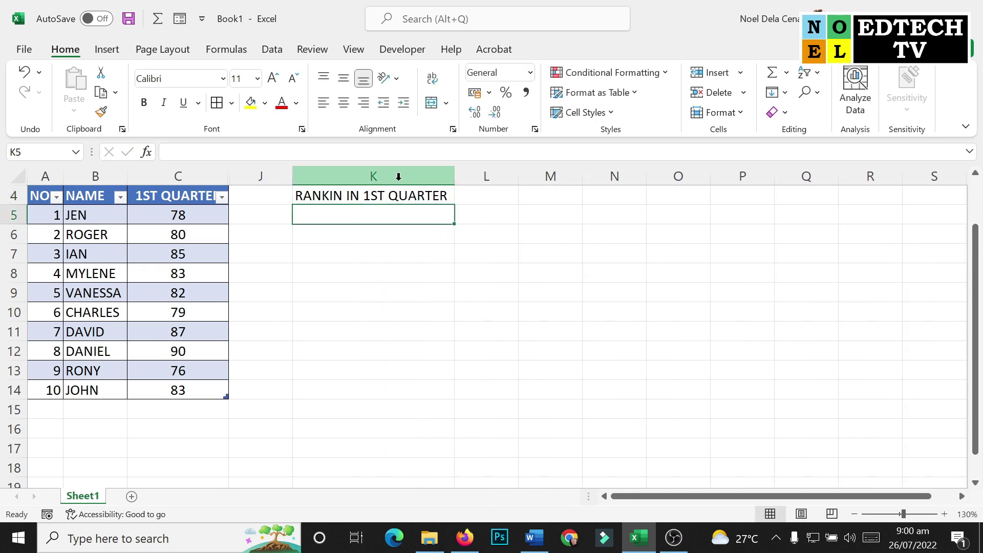
{"action": "left_click", "coordinate": [397, 200]}
{"action": "left_click_drag", "start_coordinate": [397, 206], "coordinate": [371, 392]}
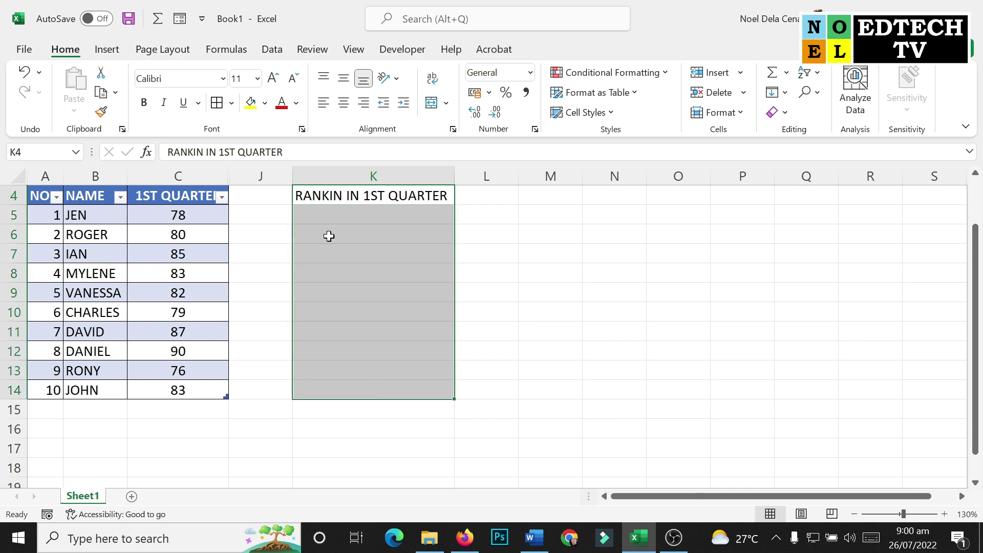
{"action": "left_click", "coordinate": [224, 105]}
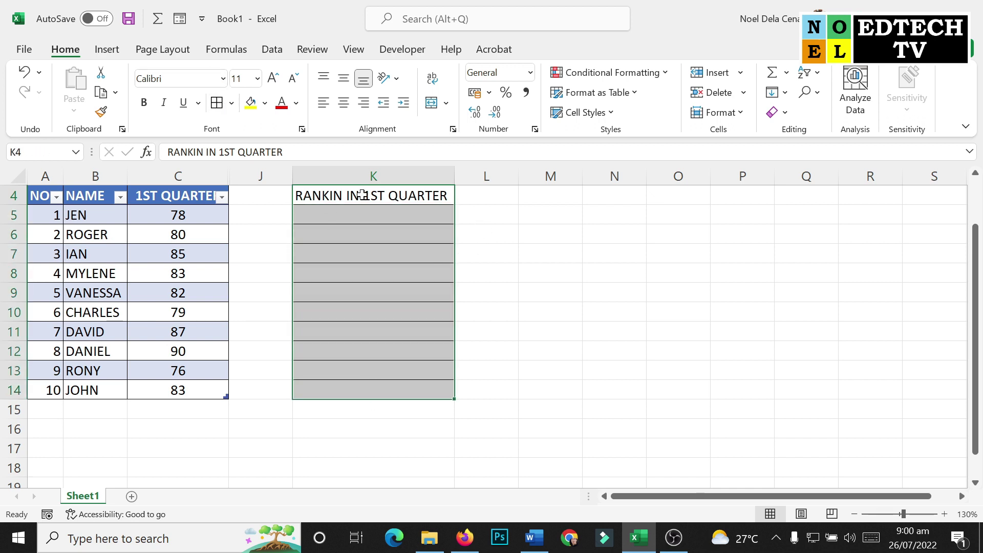
{"action": "left_click", "coordinate": [382, 211]}
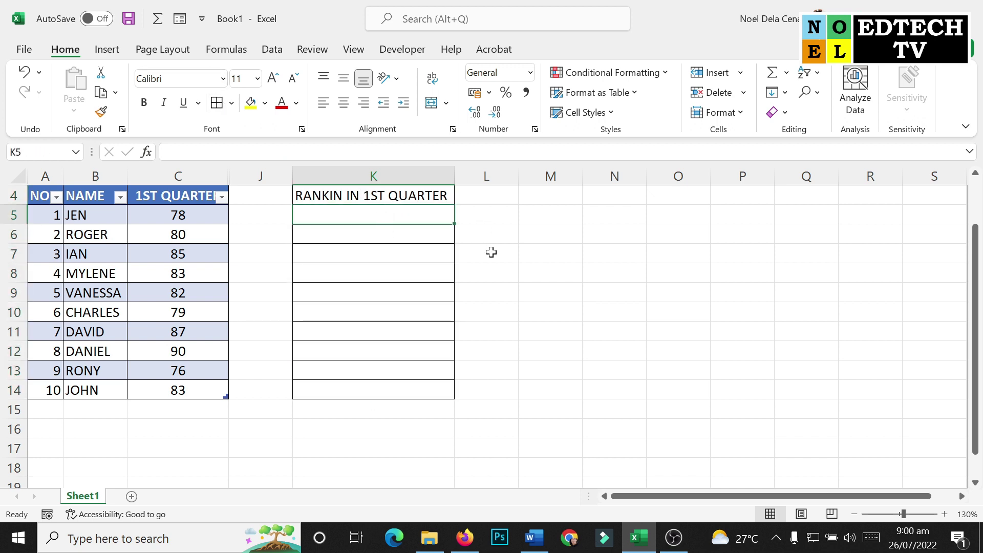
Enter a RANK formula in K5 ranking C5 against the whole 1ST QUARTER column.
{"action": "type", "text": "="}
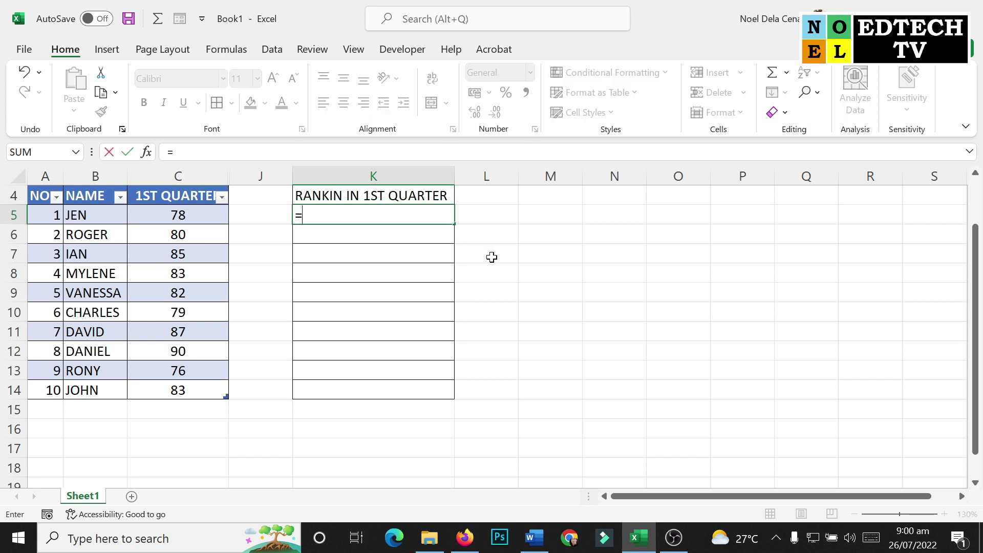
{"action": "type", "text": "RANK"}
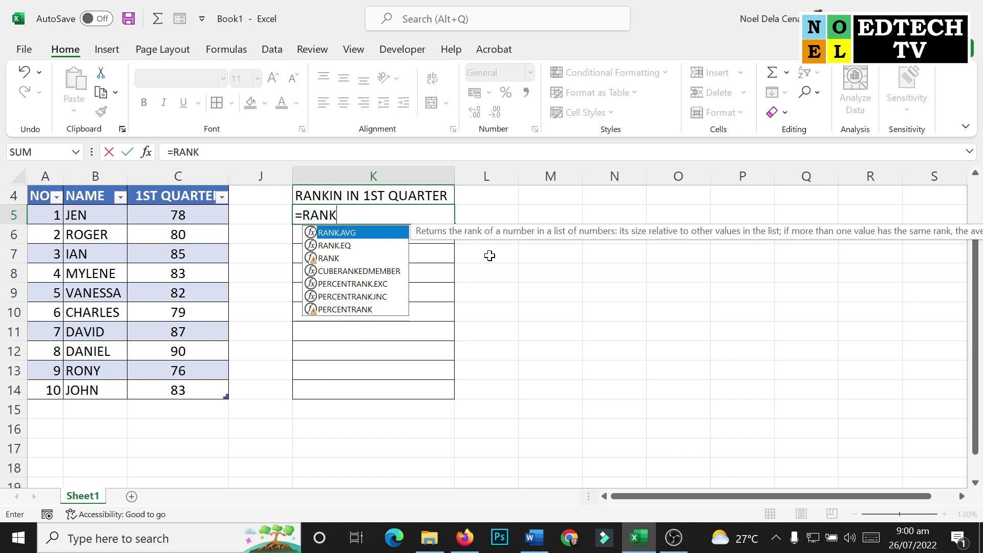
{"action": "type", "text": "("}
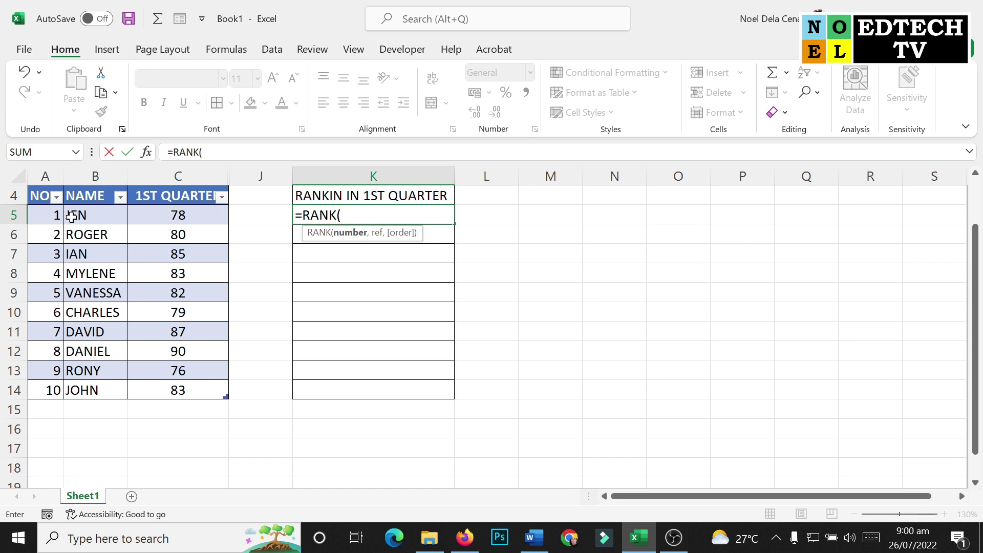
{"action": "left_click", "coordinate": [191, 217]}
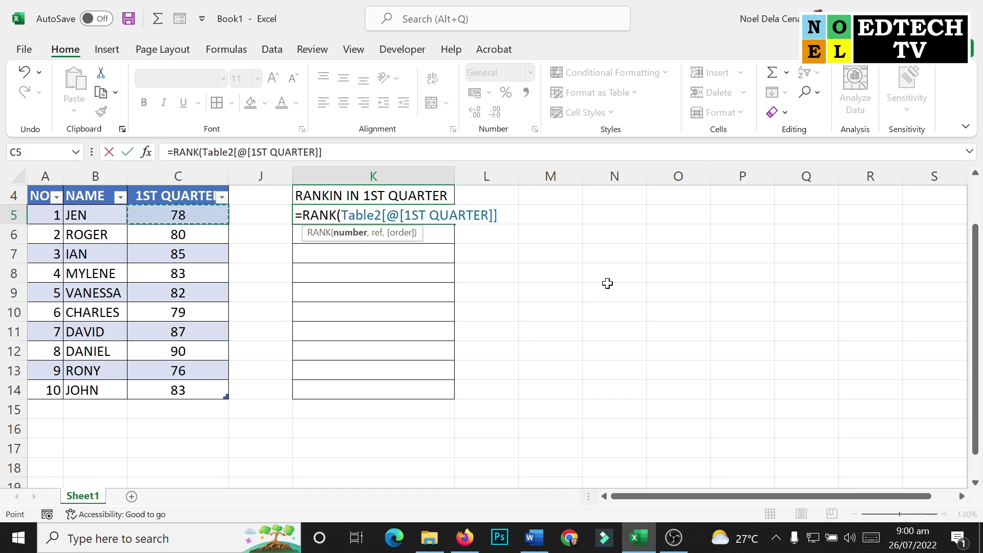
{"action": "type", "text": ","}
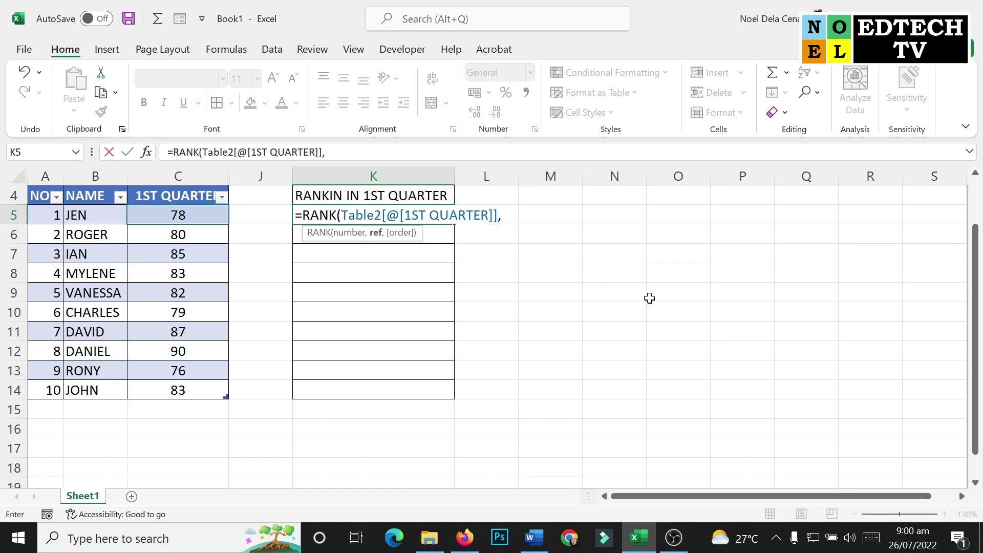
{"action": "left_click_drag", "start_coordinate": [194, 217], "coordinate": [170, 384]}
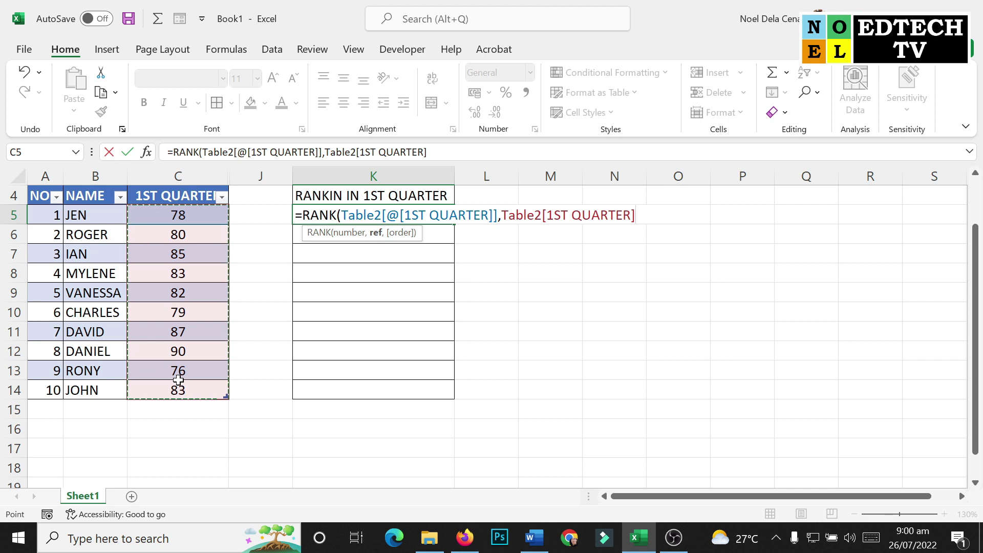
{"action": "type", "text": ")"}
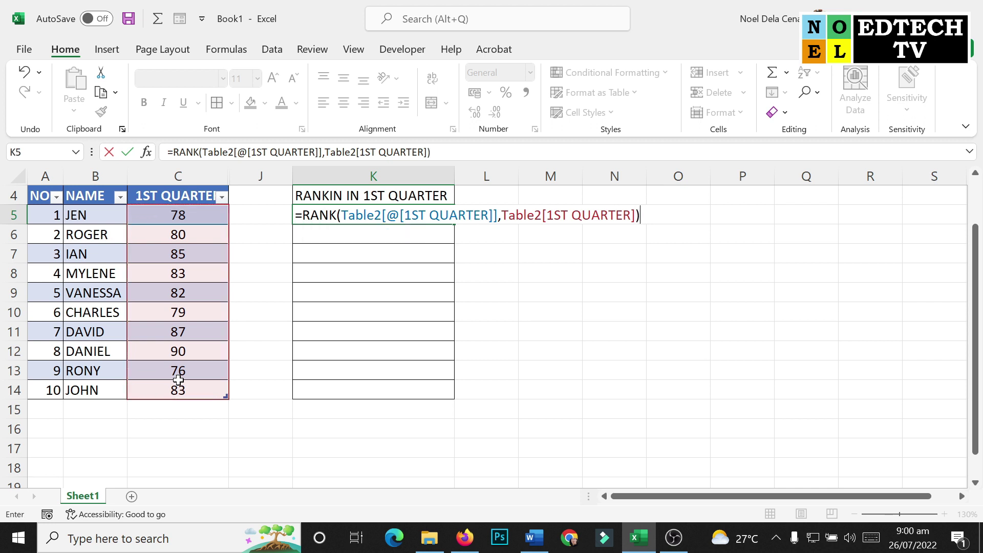
{"action": "key", "text": "Return"}
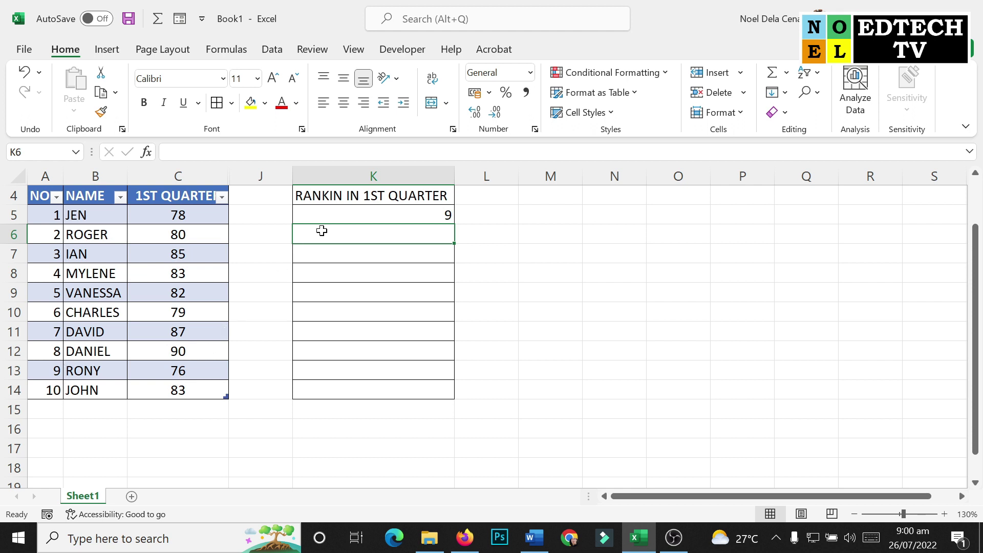
Centre K5 and copy its RANK formula into K6:K14.
{"action": "left_click", "coordinate": [342, 217]}
{"action": "left_click", "coordinate": [342, 103]}
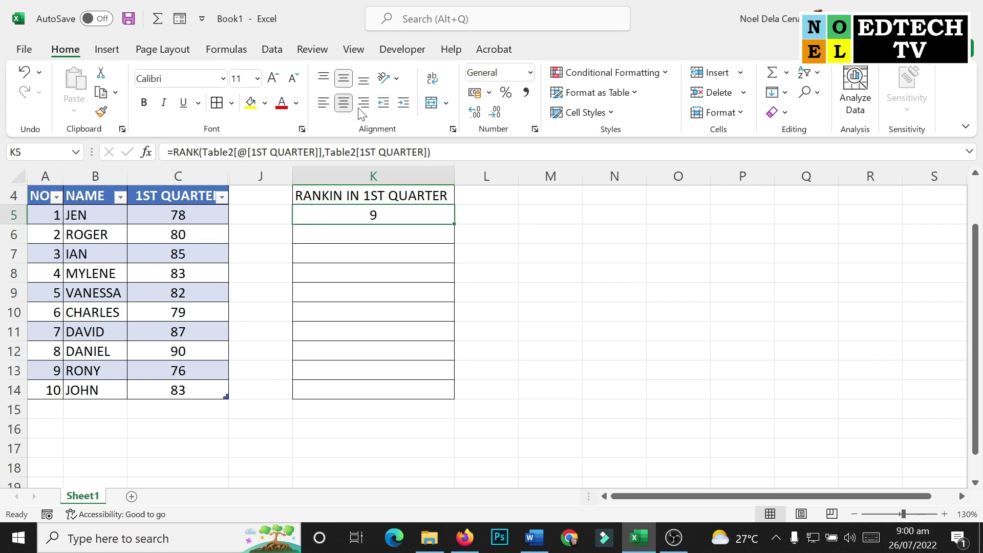
{"action": "key", "text": "ctrl+c"}
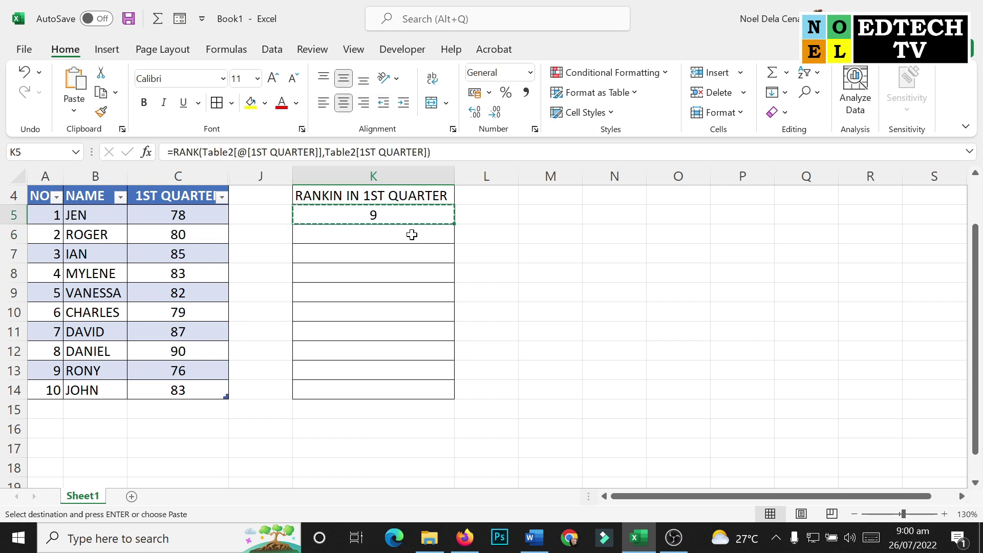
{"action": "left_click_drag", "start_coordinate": [412, 235], "coordinate": [410, 389]}
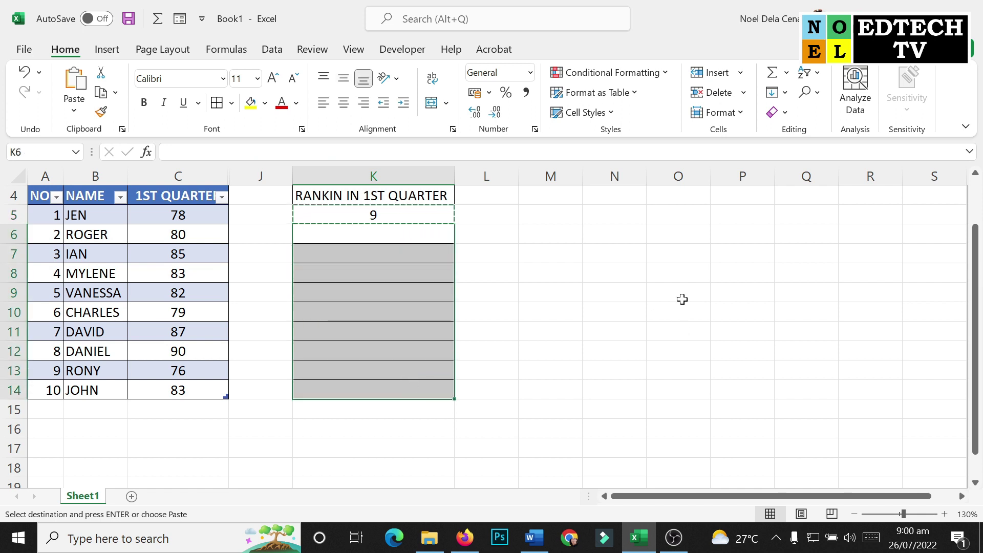
{"action": "key", "text": "Return"}
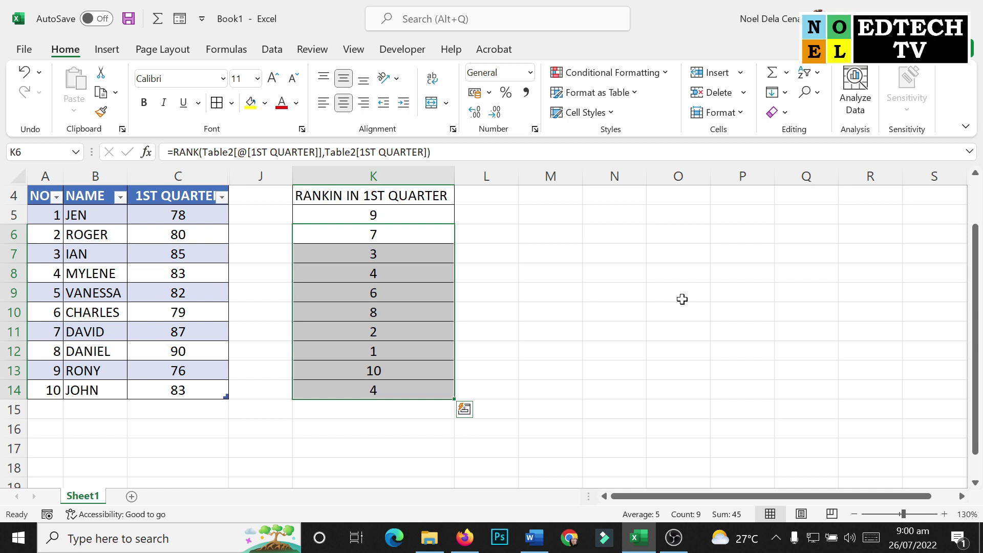
{"action": "left_click", "coordinate": [608, 349]}
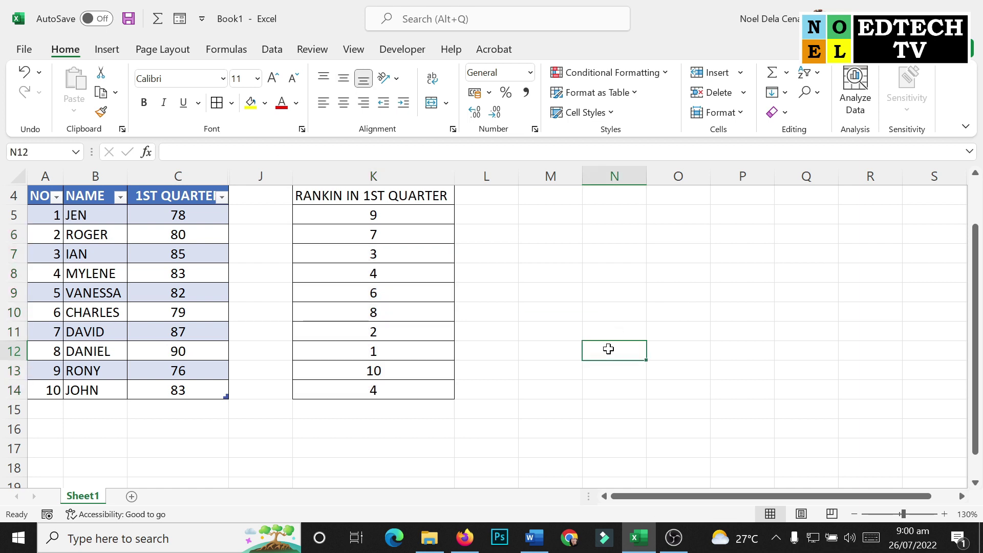